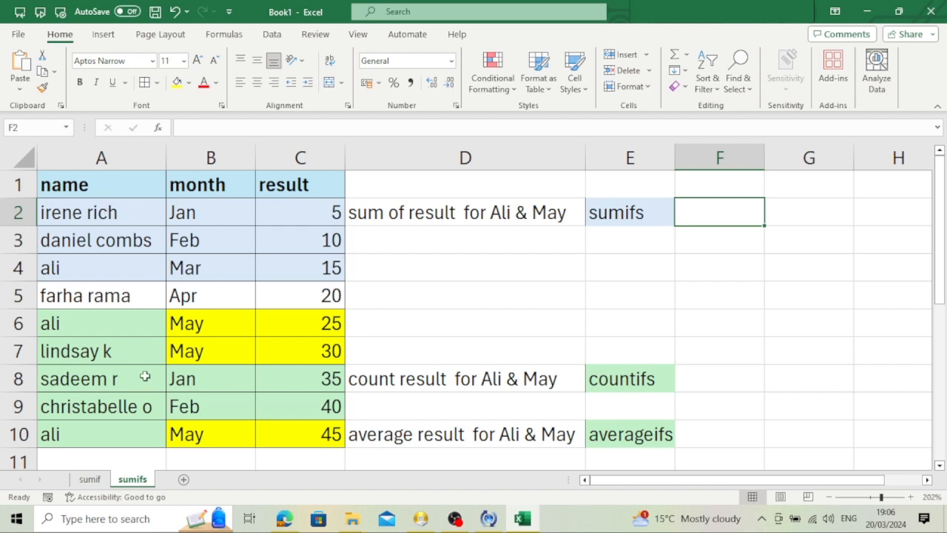
- Fill the Mar record in A4:C4 with red to mark it as excluded
{"action": "left_click", "coordinate": [105, 269]}
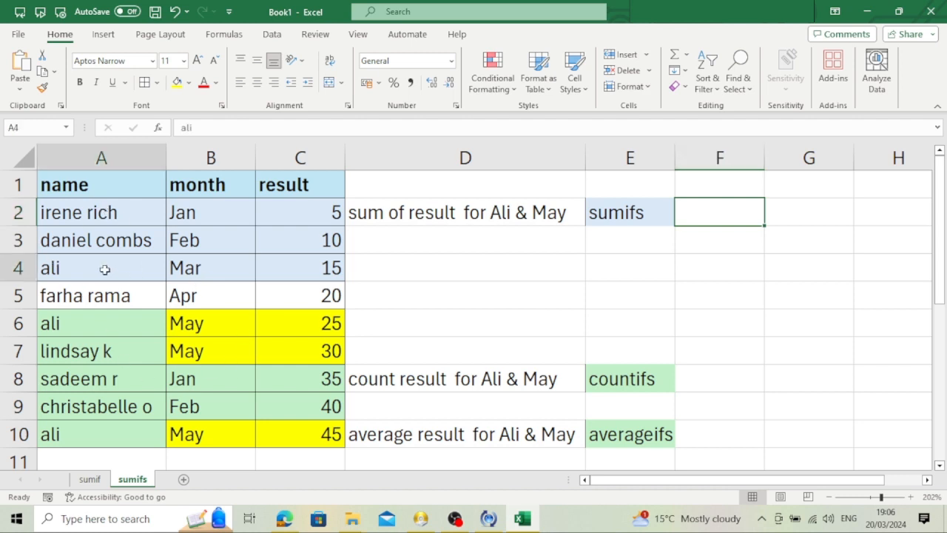
{"action": "left_click", "coordinate": [214, 269]}
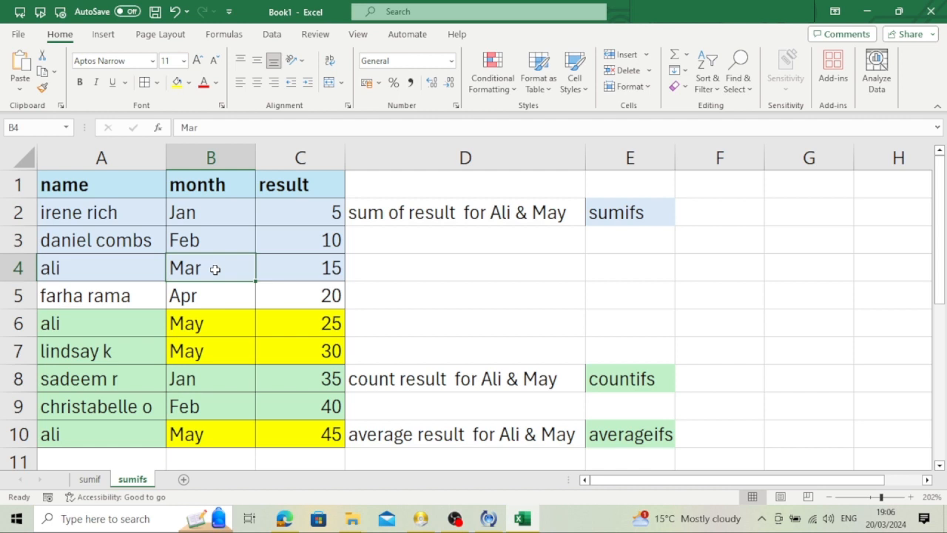
{"action": "left_click_drag", "start_coordinate": [89, 256], "coordinate": [298, 277]}
{"action": "left_click", "coordinate": [189, 82]}
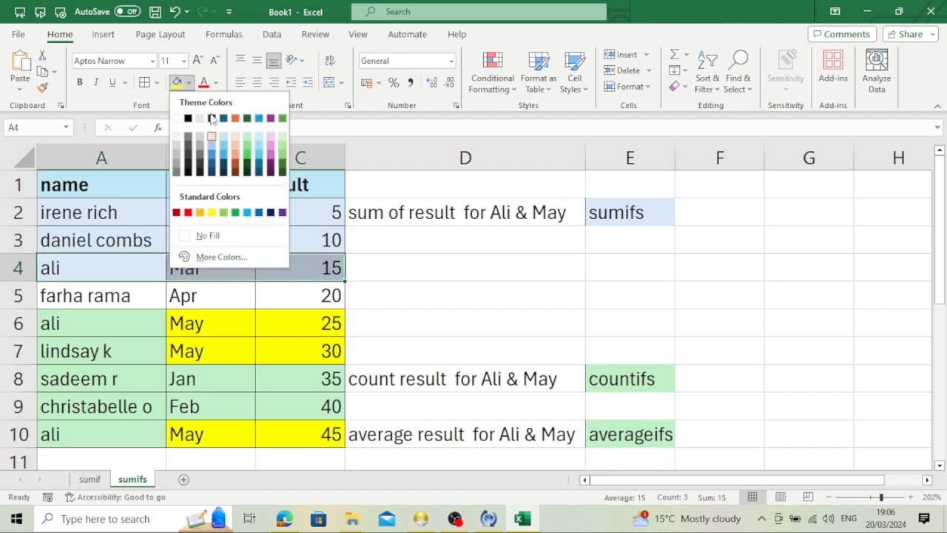
{"action": "left_click", "coordinate": [188, 212]}
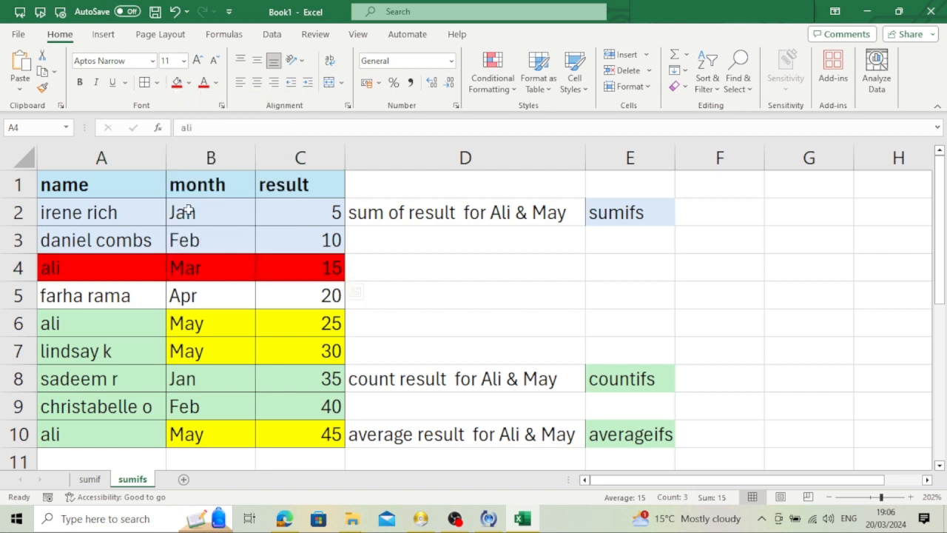
{"action": "left_click", "coordinate": [357, 257]}
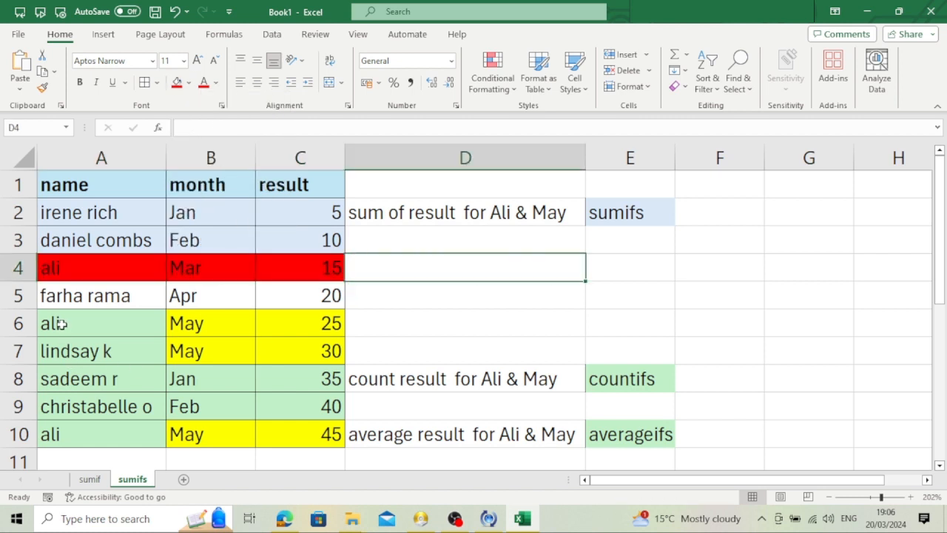
- Fill the non-matching May record in A7:C7 with the same red
{"action": "left_click", "coordinate": [195, 355]}
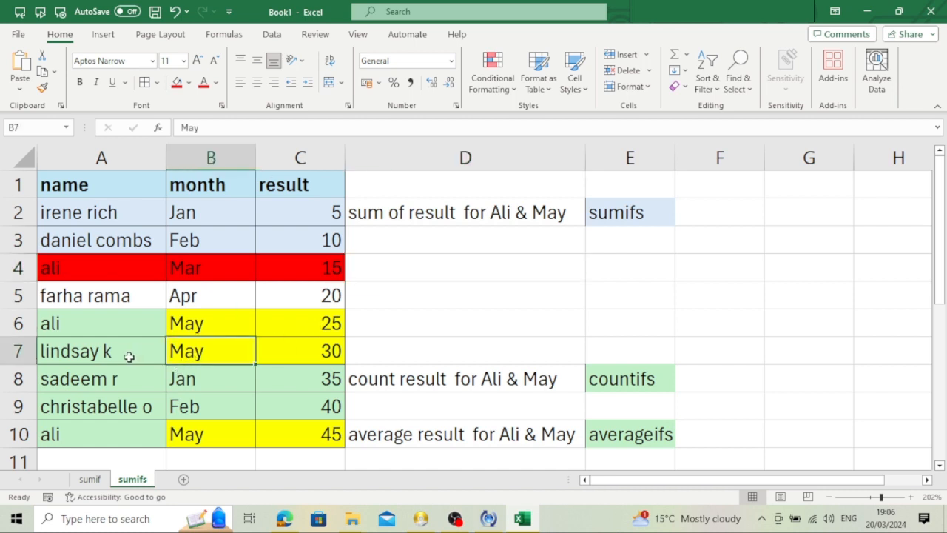
{"action": "left_click", "coordinate": [45, 347]}
{"action": "left_click_drag", "start_coordinate": [44, 348], "coordinate": [278, 359]}
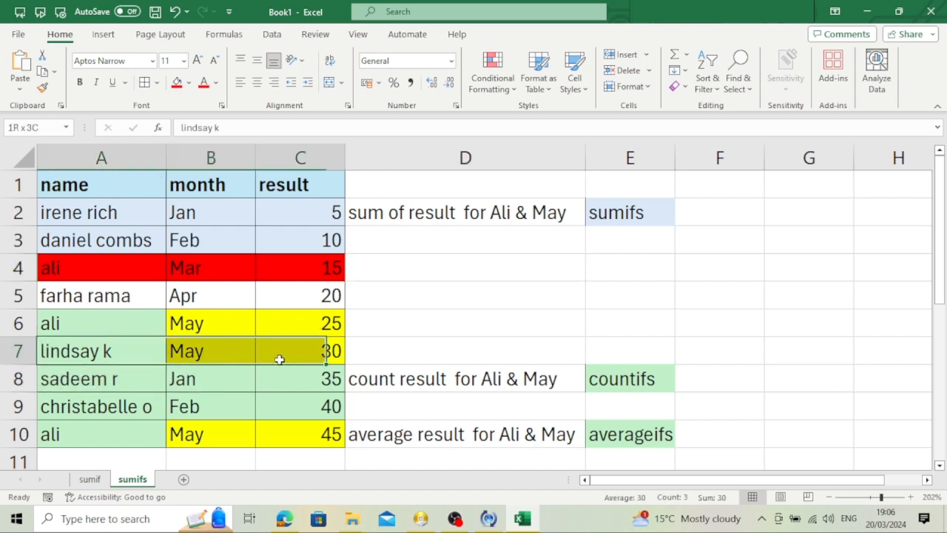
{"action": "left_click", "coordinate": [177, 83]}
{"action": "left_click", "coordinate": [484, 269]}
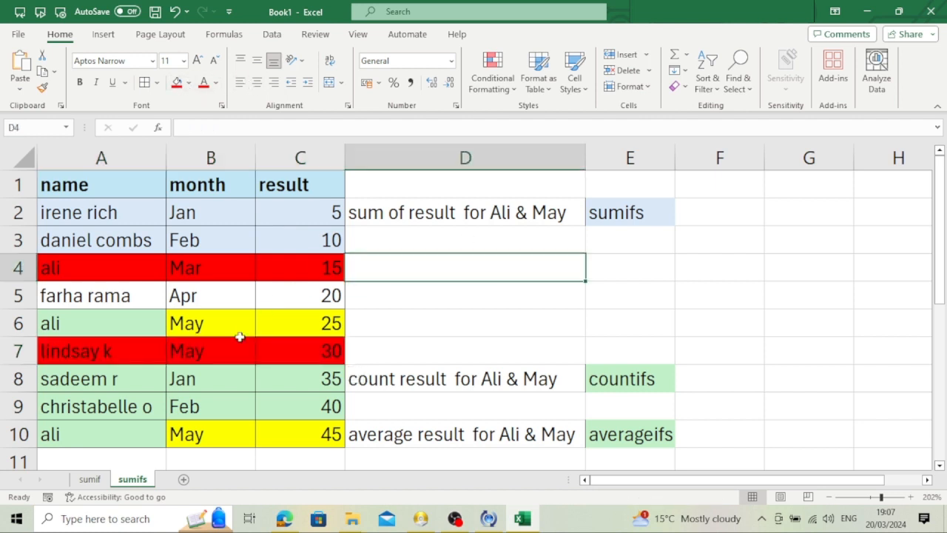
{"action": "left_click", "coordinate": [201, 326]}
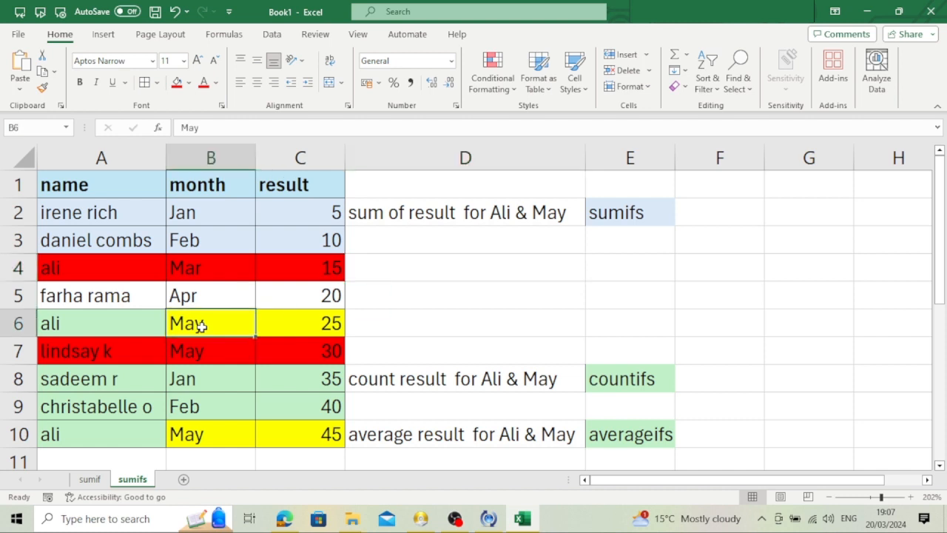
{"action": "left_click", "coordinate": [83, 324]}
{"action": "left_click", "coordinate": [181, 324]}
{"action": "left_click", "coordinate": [338, 434]}
{"action": "left_click", "coordinate": [320, 316]}
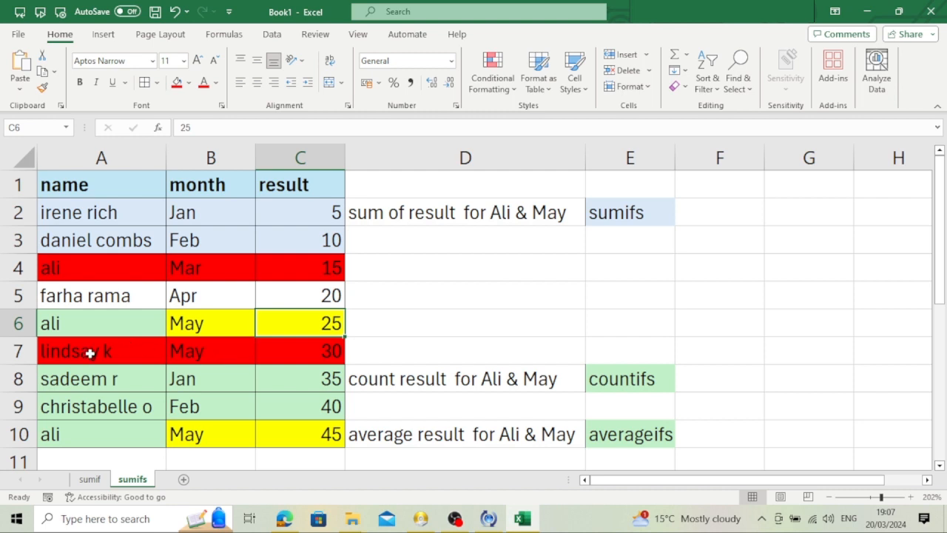
- Start a SUMIFS formula in F2 with the results C2:C10 as the sum range
{"action": "left_click", "coordinate": [693, 205]}
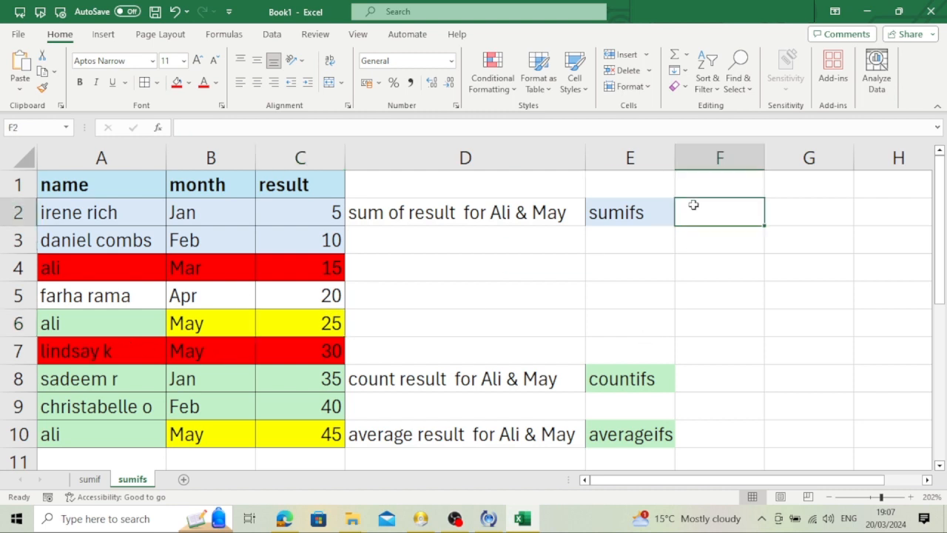
{"action": "type", "text": "="}
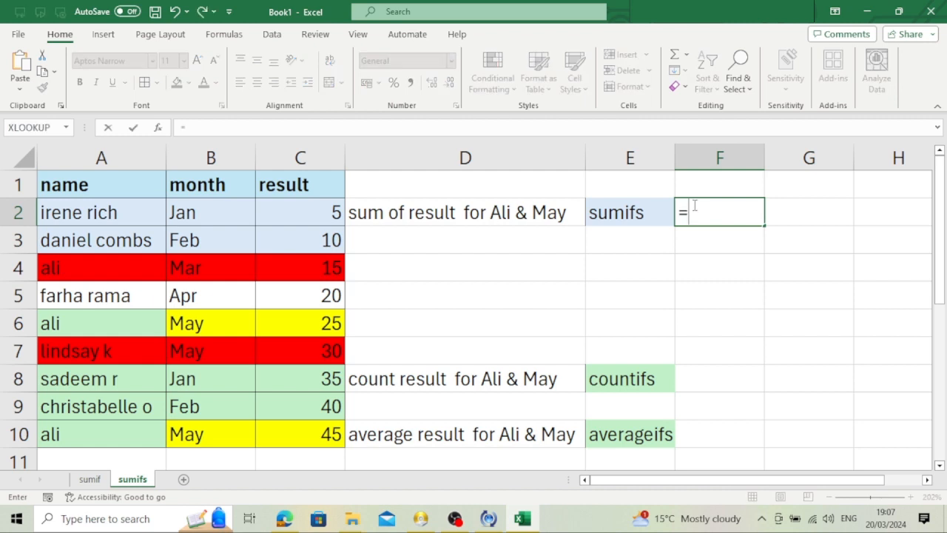
{"action": "type", "text": "sumi"}
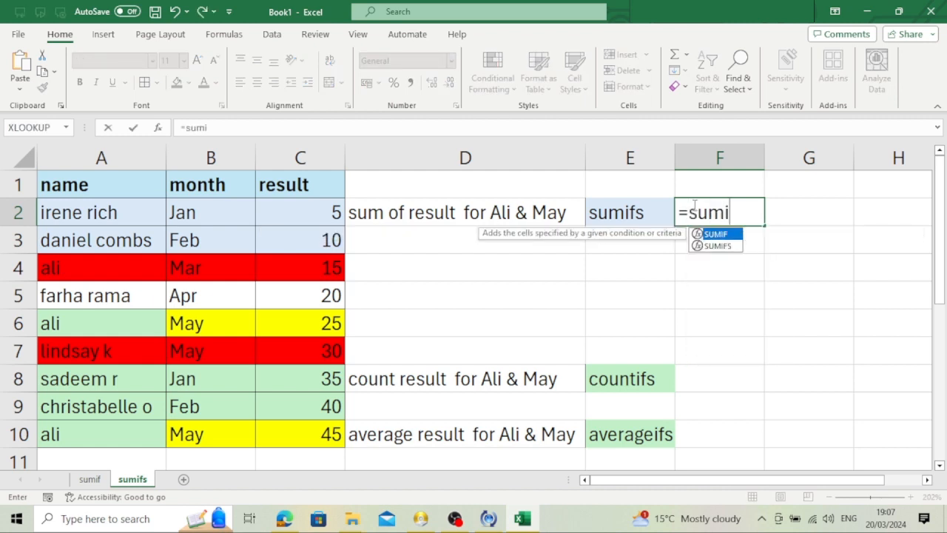
{"action": "type", "text": "fs("}
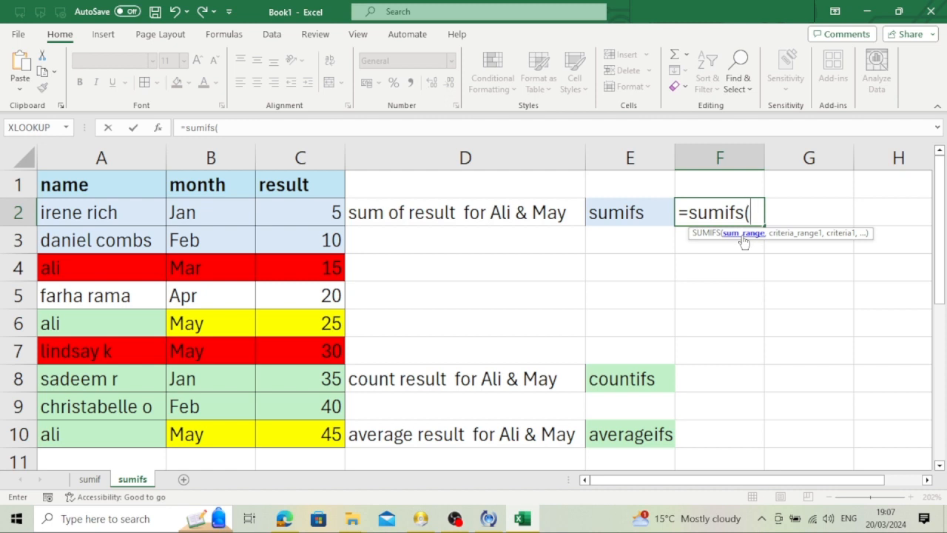
{"action": "left_click_drag", "start_coordinate": [321, 213], "coordinate": [311, 435]}
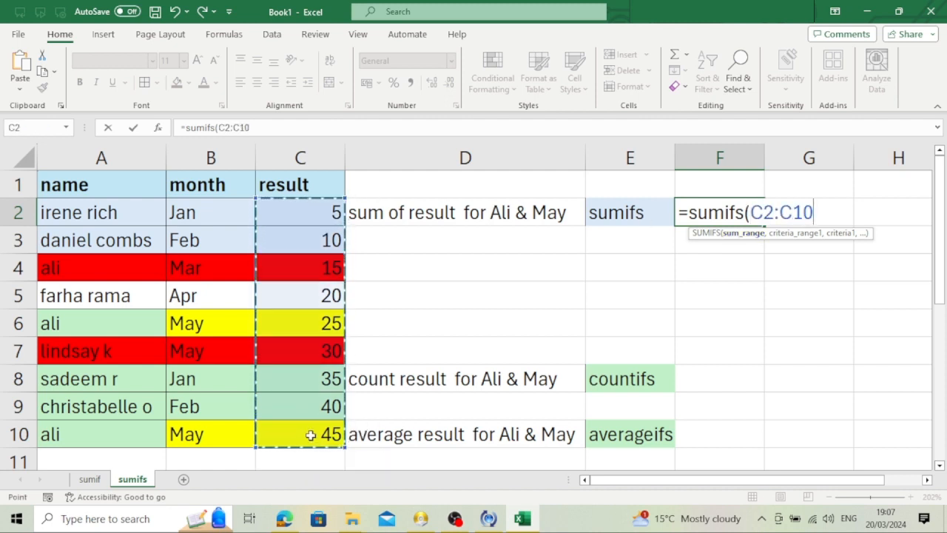
{"action": "type", "text": ","}
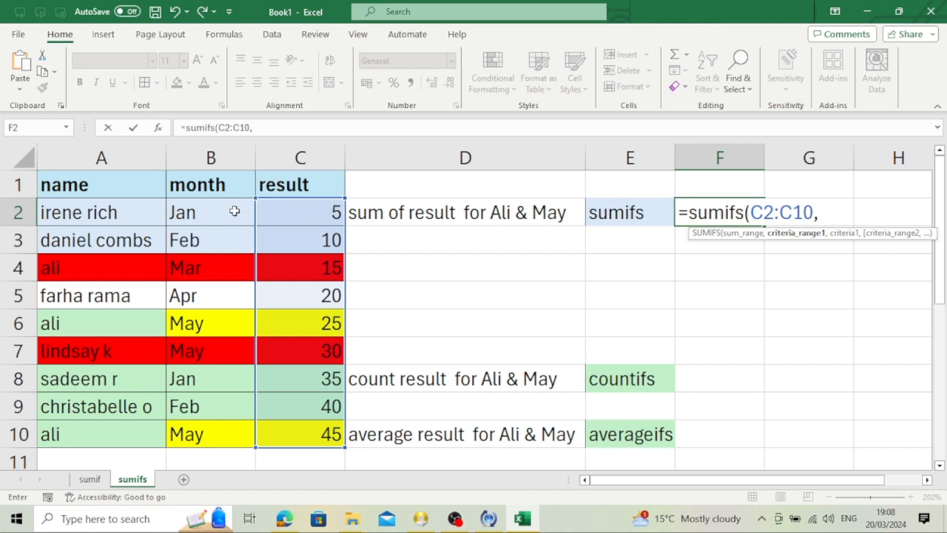
- Add the months B2:B10 as the first criteria range of the SUMIFS formula, with B7 as its criterion
{"action": "left_click_drag", "start_coordinate": [234, 211], "coordinate": [222, 430]}
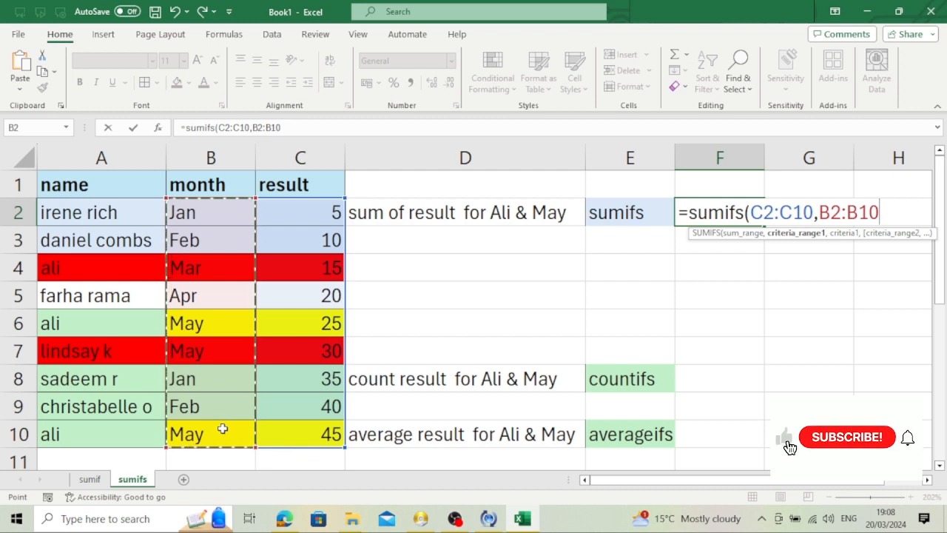
{"action": "type", "text": ","}
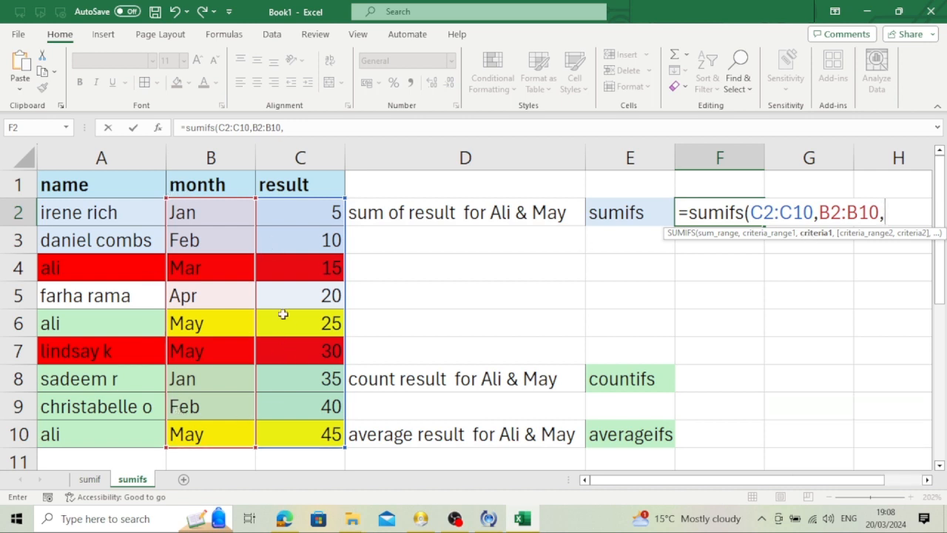
{"action": "left_click", "coordinate": [202, 352]}
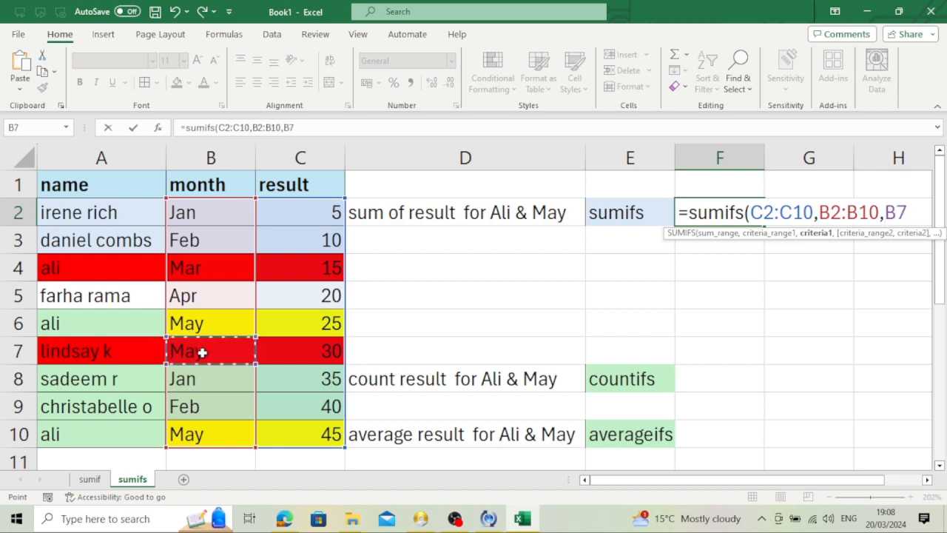
{"action": "type", "text": ","}
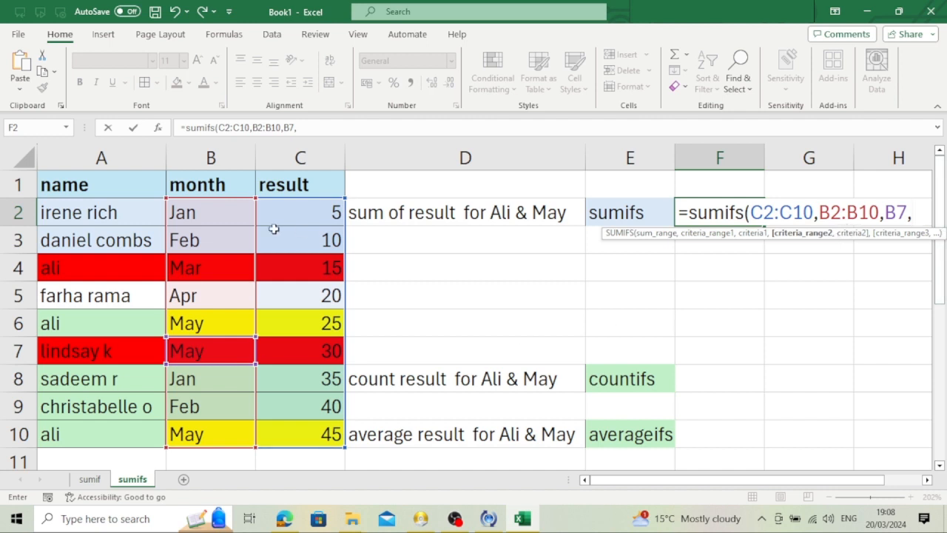
- Add the names A2:A10 as the second criteria range with A4 as its criterion, and complete the SUMIFS formula
{"action": "left_click_drag", "start_coordinate": [131, 211], "coordinate": [115, 427]}
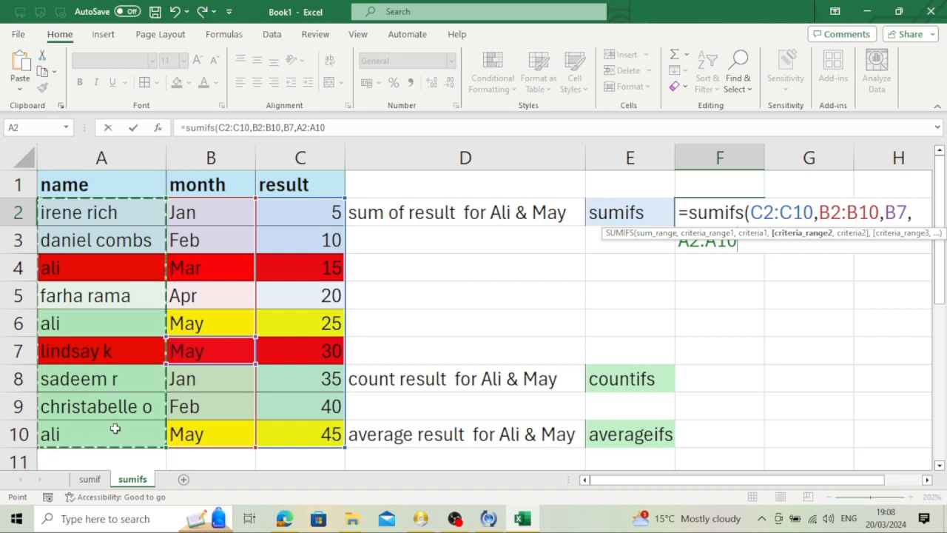
{"action": "type", "text": ","}
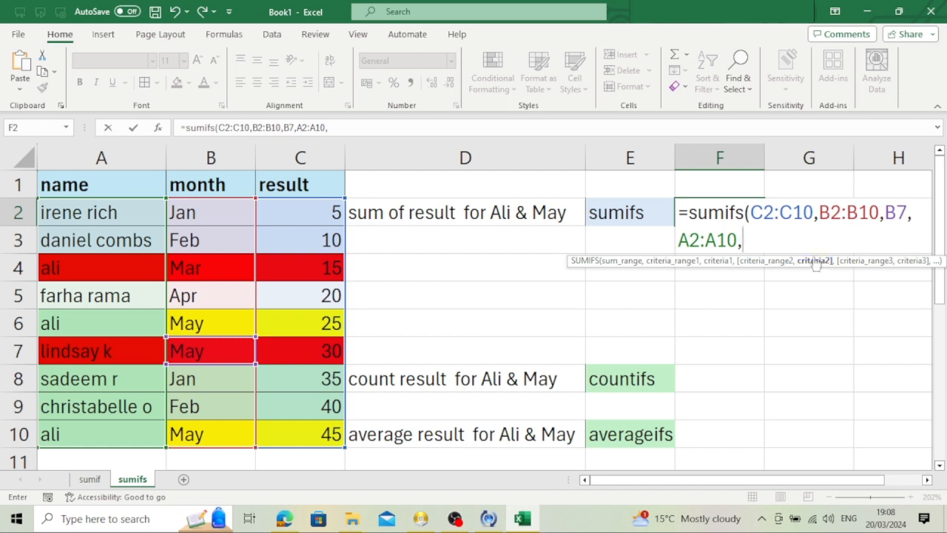
{"action": "left_click", "coordinate": [74, 275]}
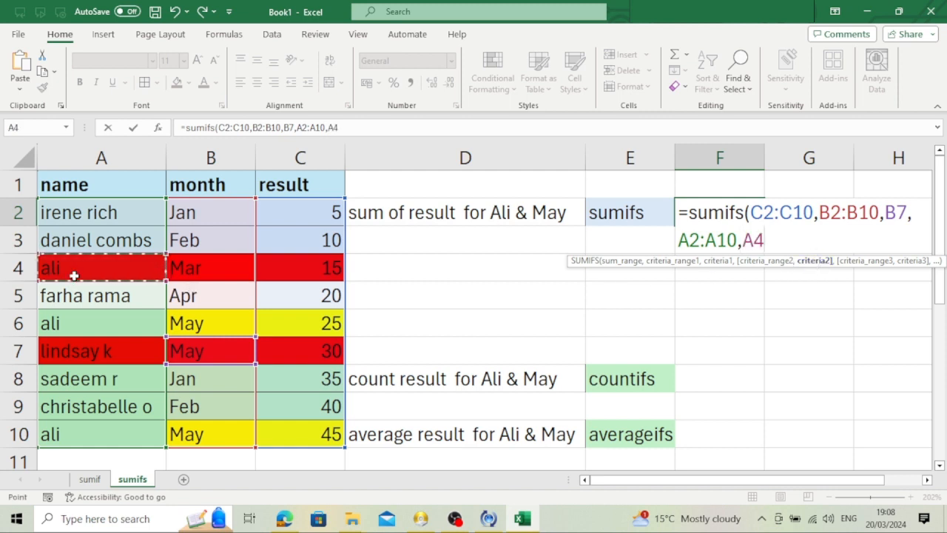
{"action": "type", "text": ")"}
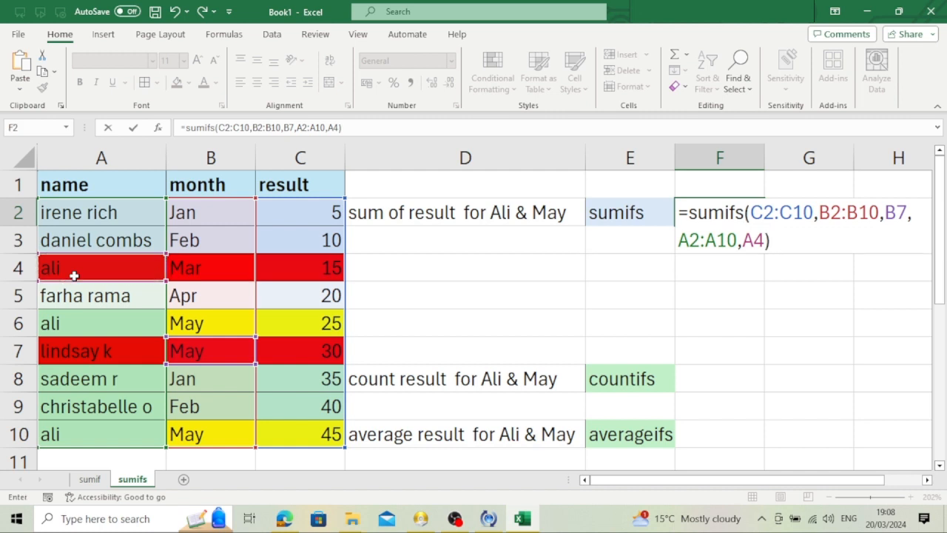
{"action": "key", "text": "Return"}
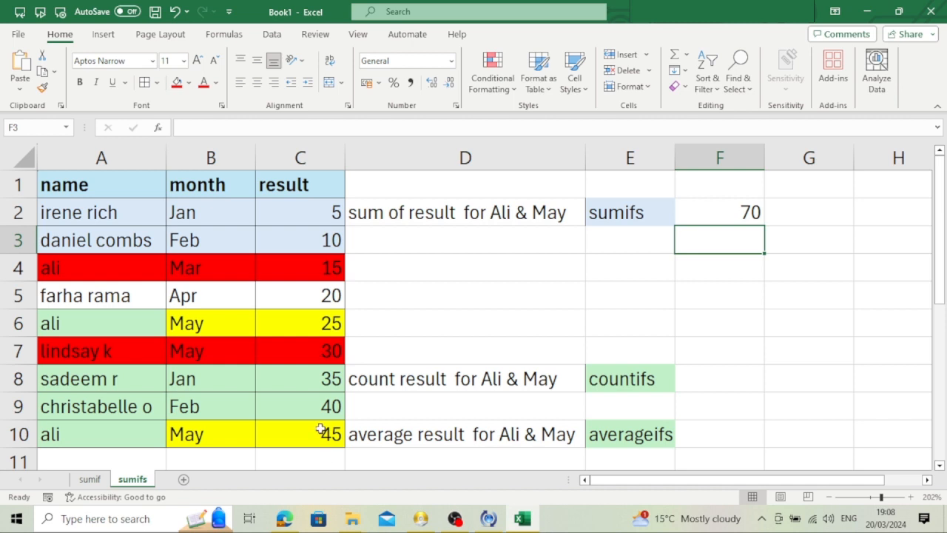
{"action": "left_click", "coordinate": [337, 325]}
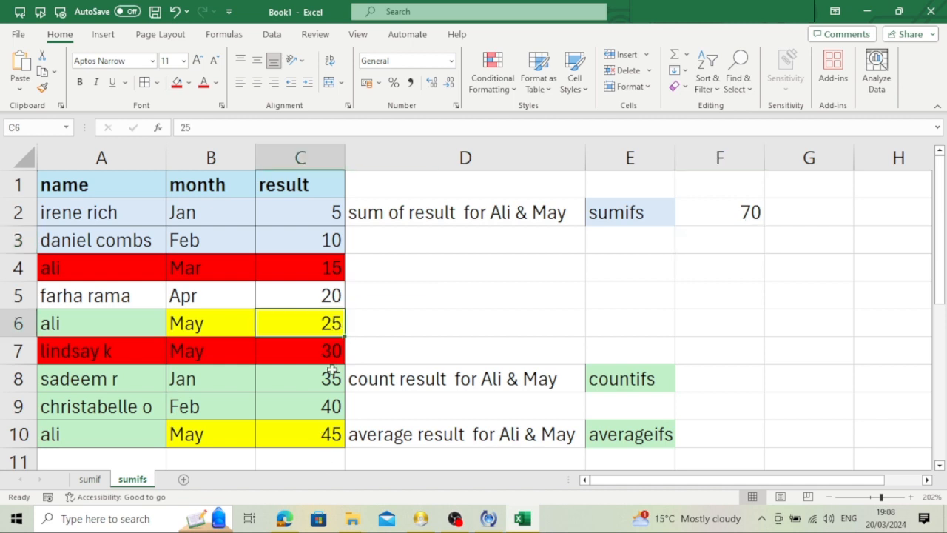
{"action": "left_click", "coordinate": [314, 431]}
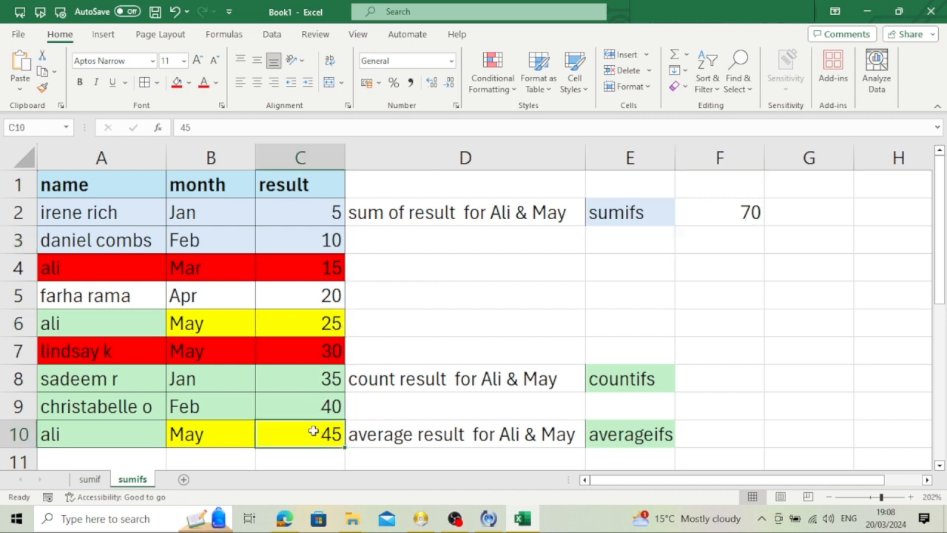
- Start a COUNTIFS formula in F8, beside the countifs label
{"action": "left_click", "coordinate": [716, 378]}
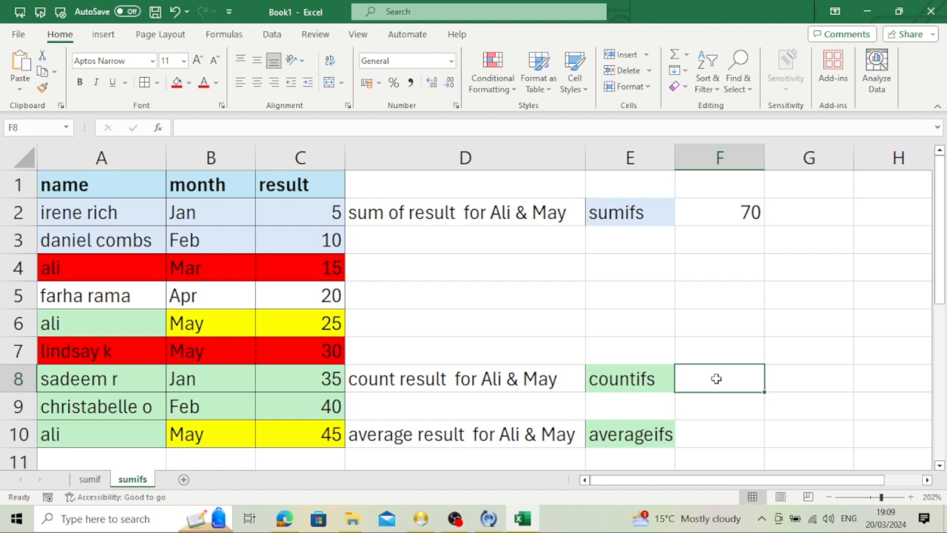
{"action": "type", "text": "=co"}
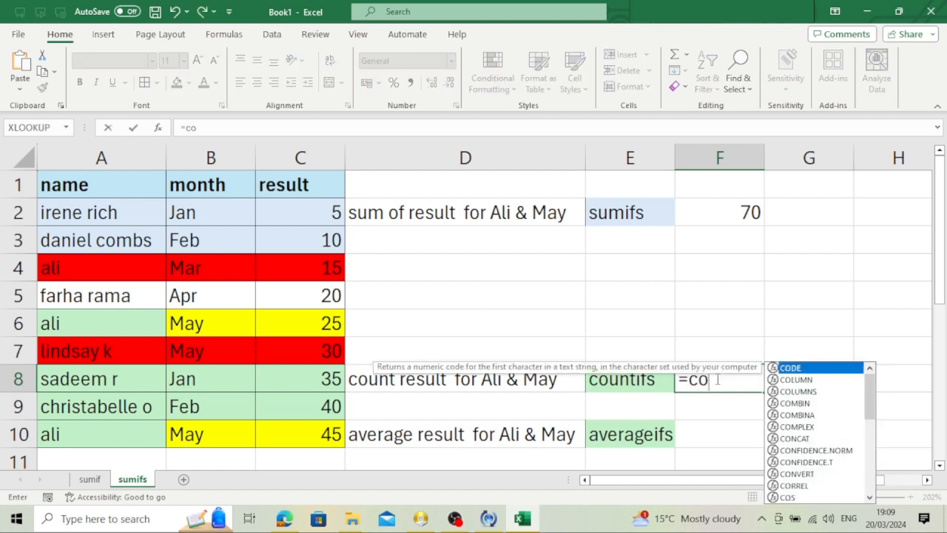
{"action": "type", "text": "untif"}
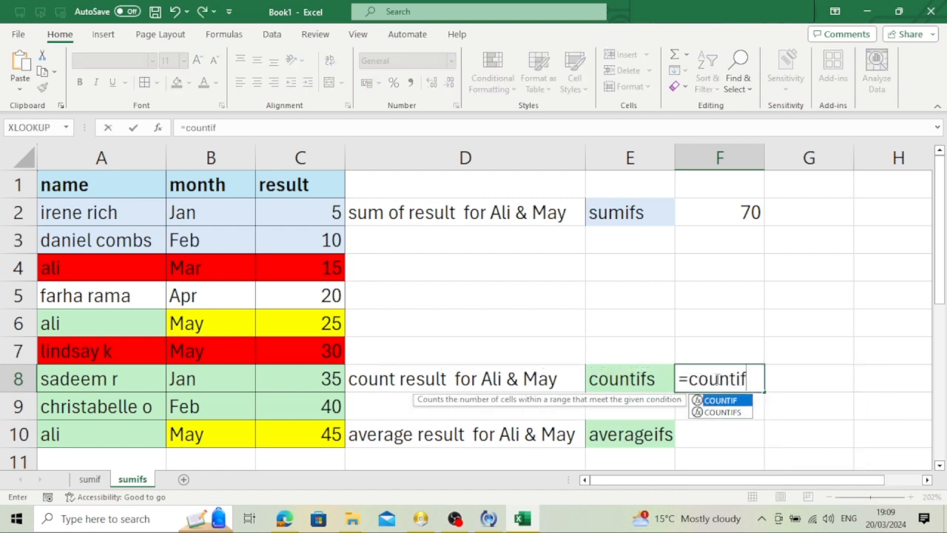
{"action": "type", "text": "("}
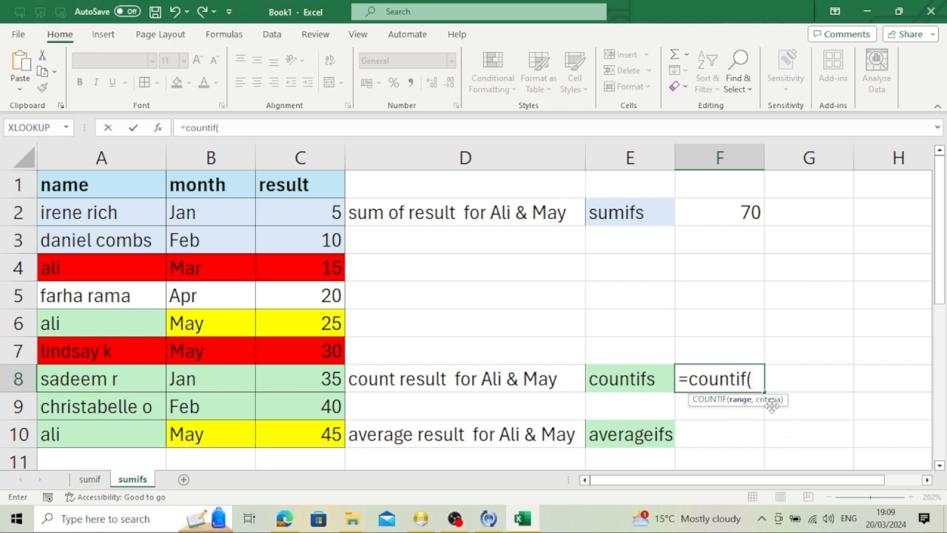
{"action": "key", "text": "BackSpace"}
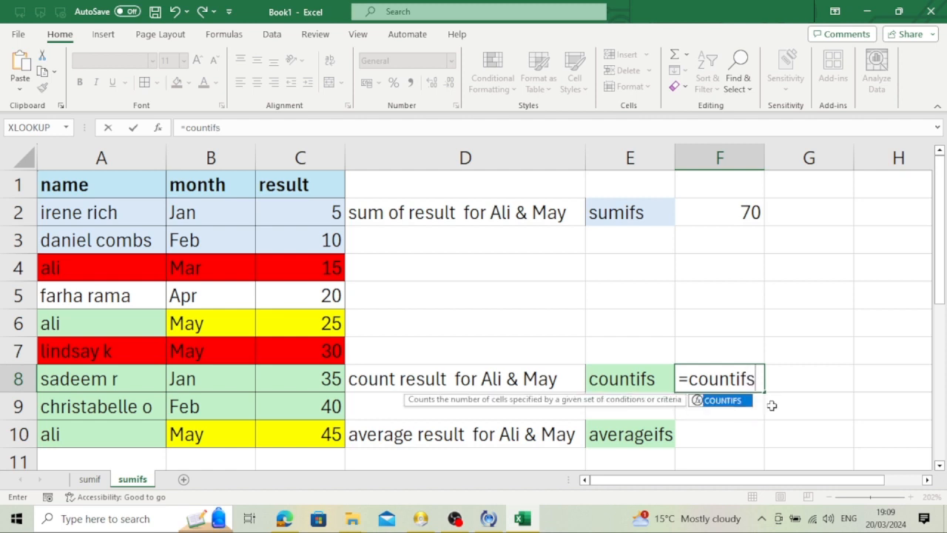
{"action": "type", "text": "("}
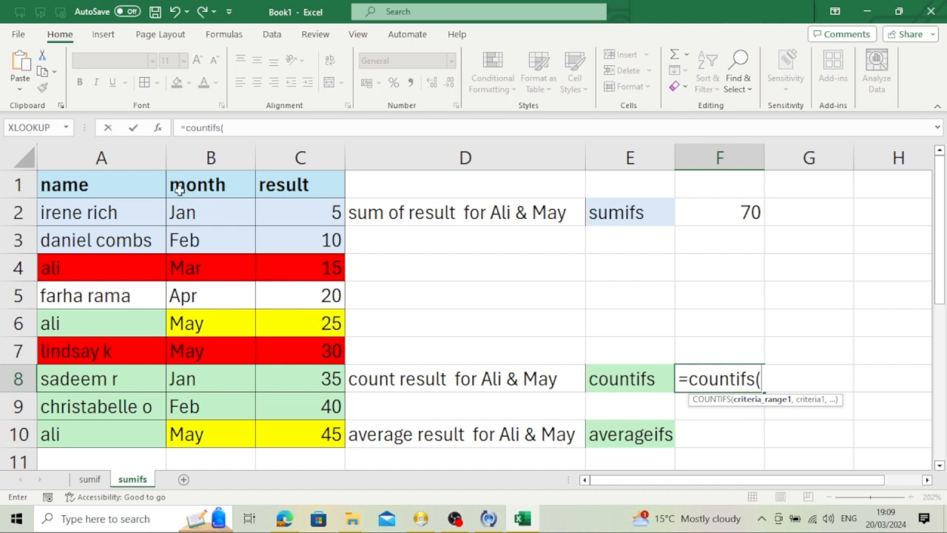
- Add the months B2:B10 as the first criteria range of the COUNTIFS formula, with B7 as its criterion
{"action": "left_click_drag", "start_coordinate": [185, 212], "coordinate": [196, 432]}
{"action": "type", "text": ","}
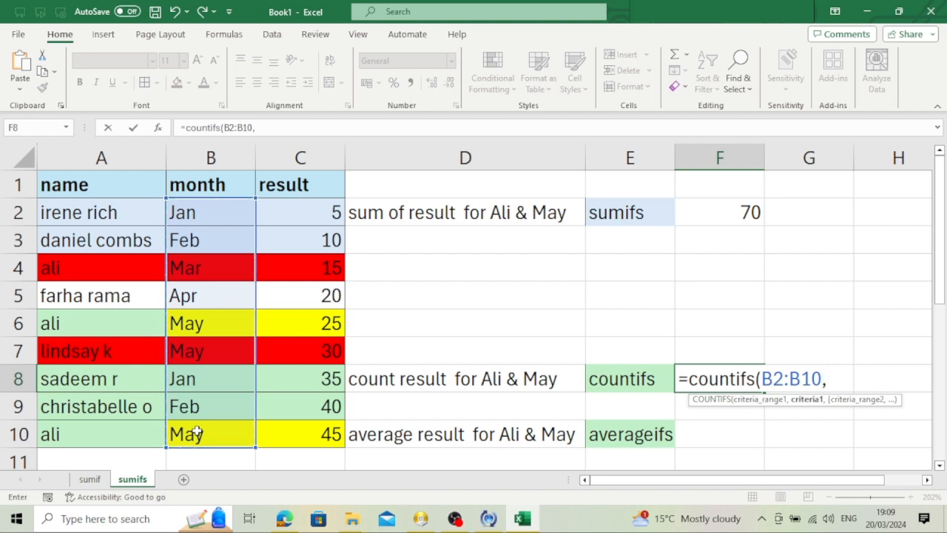
{"action": "left_click", "coordinate": [188, 352]}
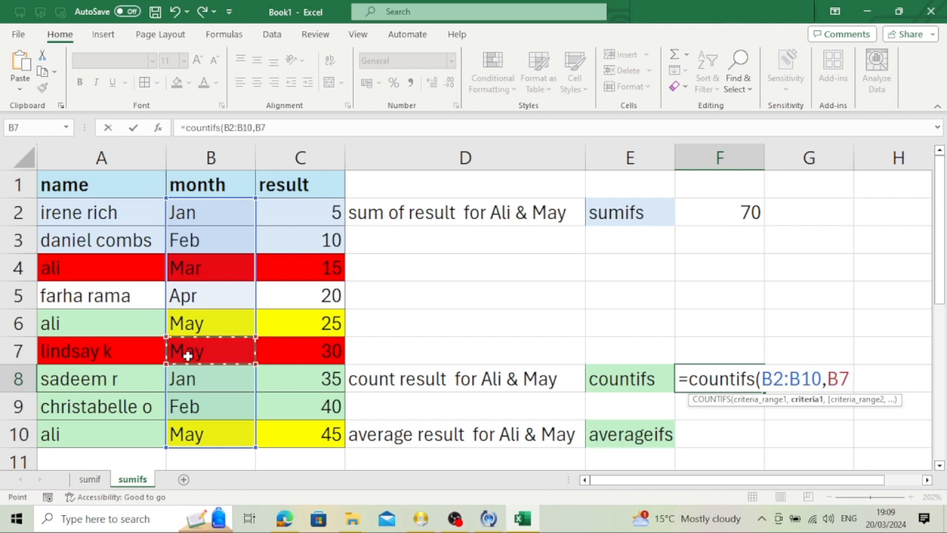
{"action": "type", "text": ","}
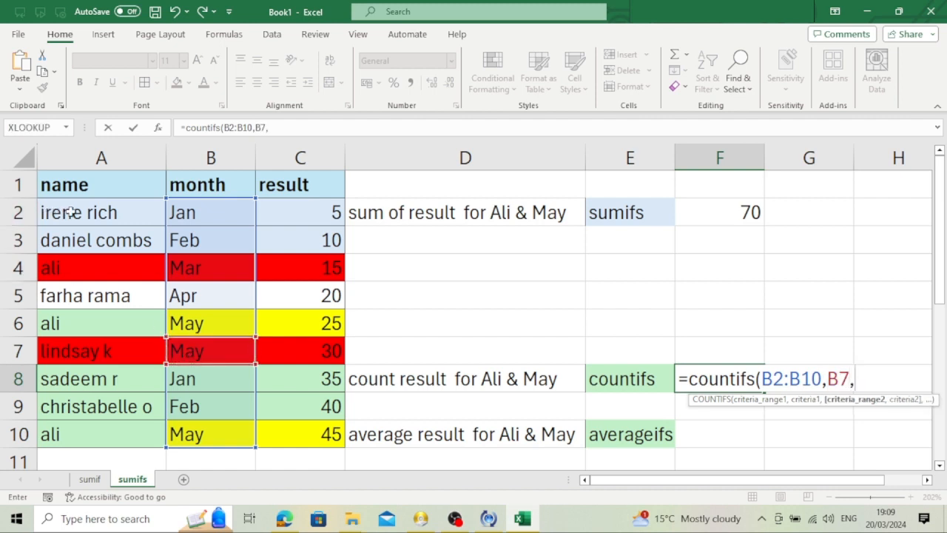
- Add the names A2:A10 as the second criteria range with A4 as its criterion, and complete the COUNTIFS formula
{"action": "left_click_drag", "start_coordinate": [70, 212], "coordinate": [74, 432]}
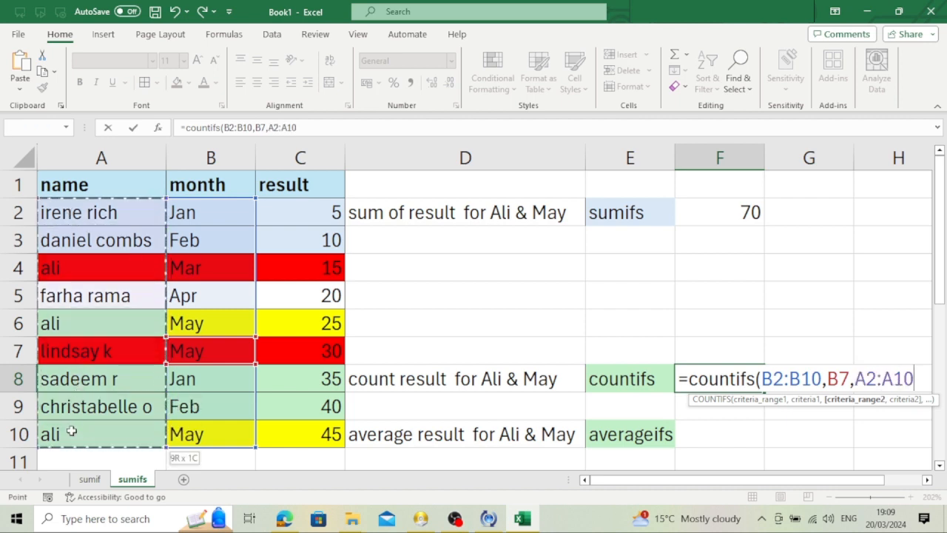
{"action": "type", "text": ","}
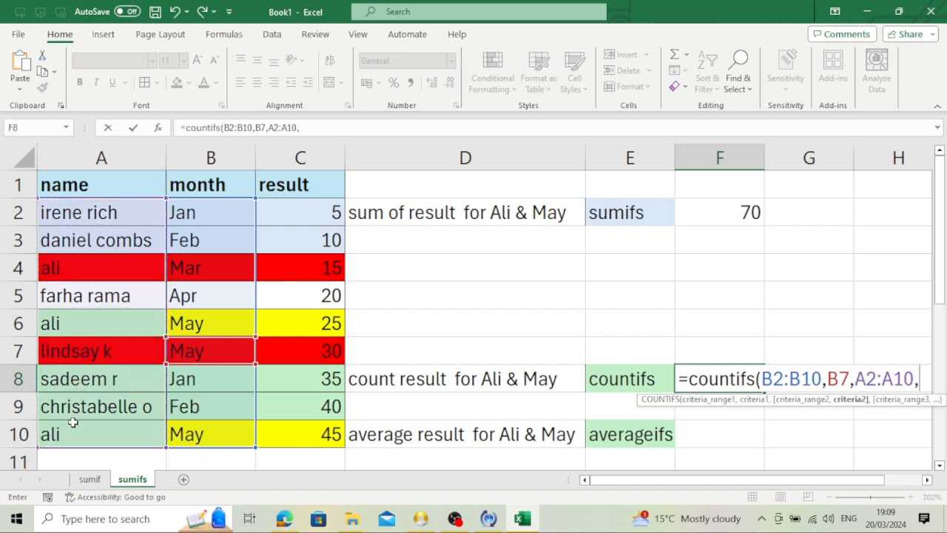
{"action": "left_click", "coordinate": [66, 271]}
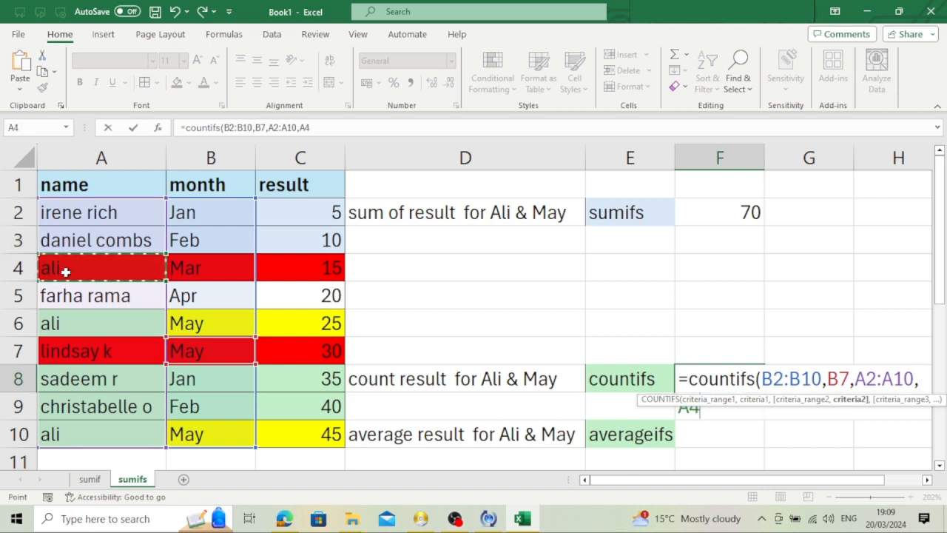
{"action": "type", "text": ")"}
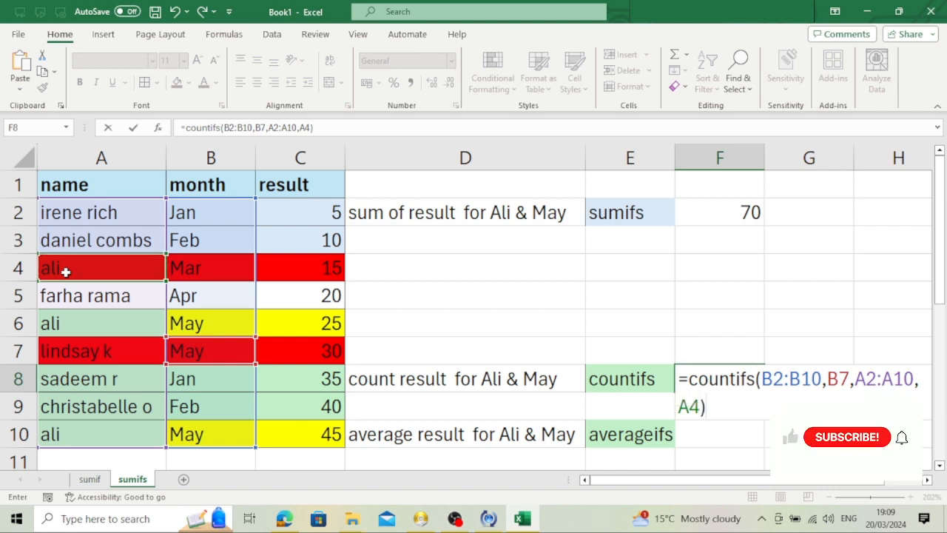
{"action": "key", "text": "Return"}
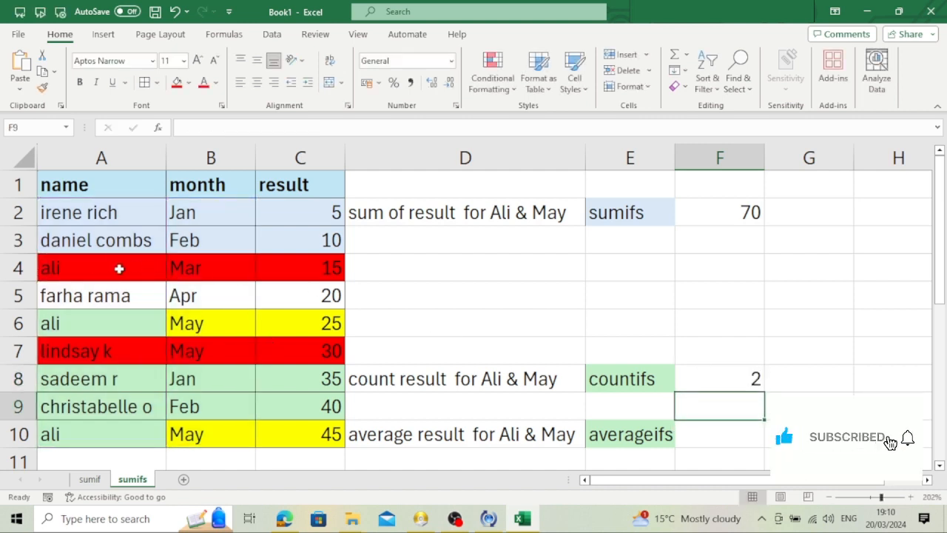
- Change the month in B4 to May to test the SUMIFS and COUNTIFS formulas
{"action": "left_click", "coordinate": [192, 267]}
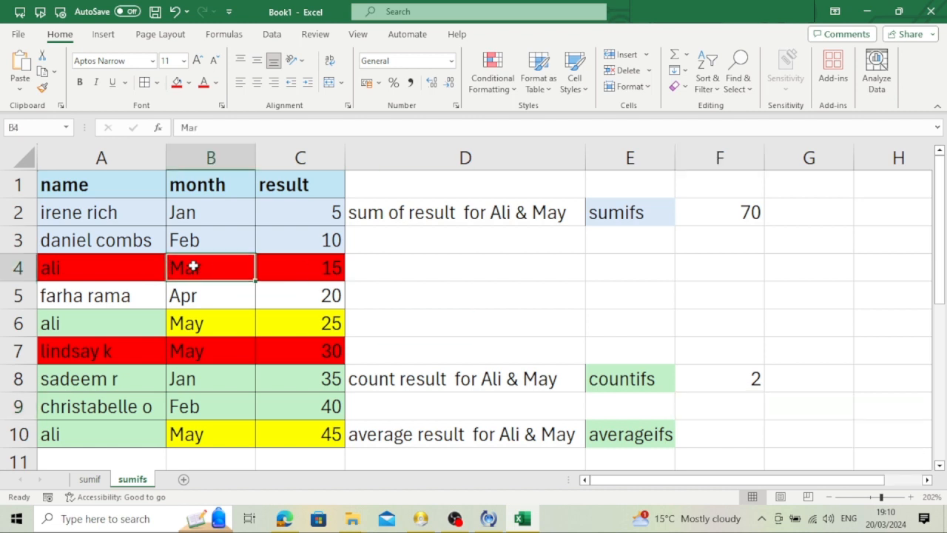
{"action": "type", "text": "May"}
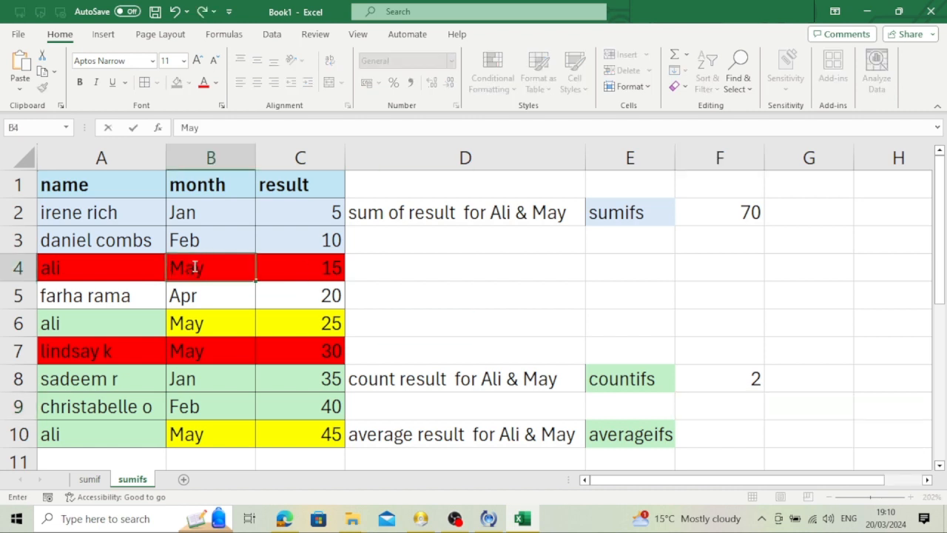
{"action": "key", "text": "Return"}
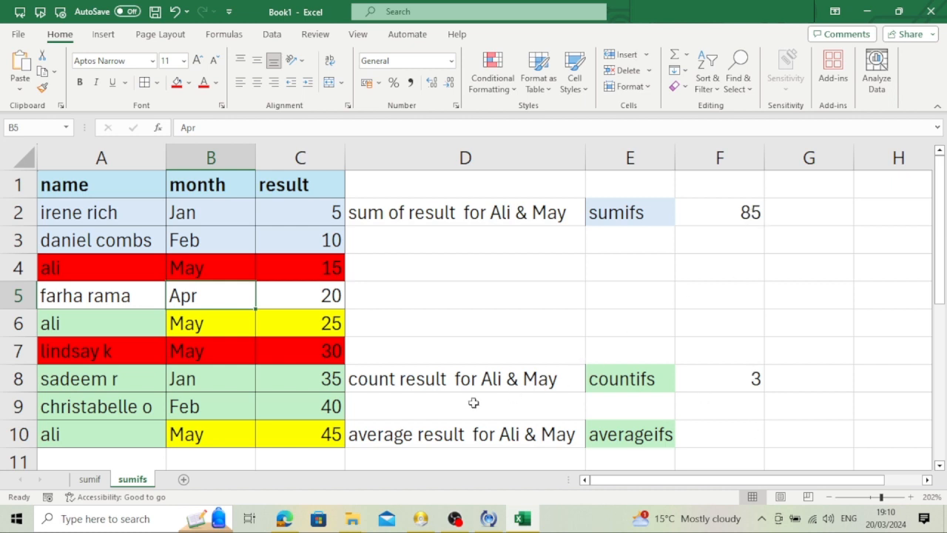
- Replace the name in A7 with the same name as in A4 to test the formulas with another matching record
{"action": "left_click", "coordinate": [123, 353]}
{"action": "type", "text": "ali"}
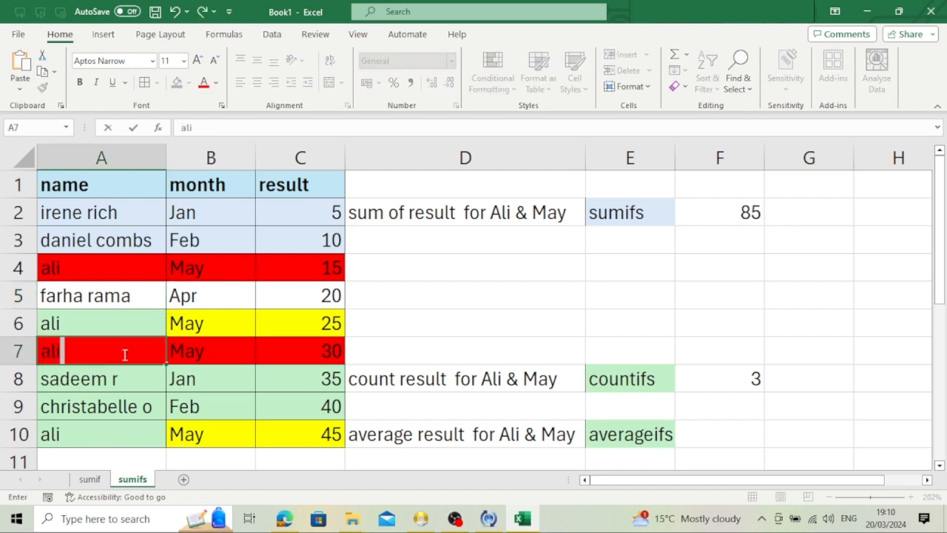
{"action": "key", "text": "Return"}
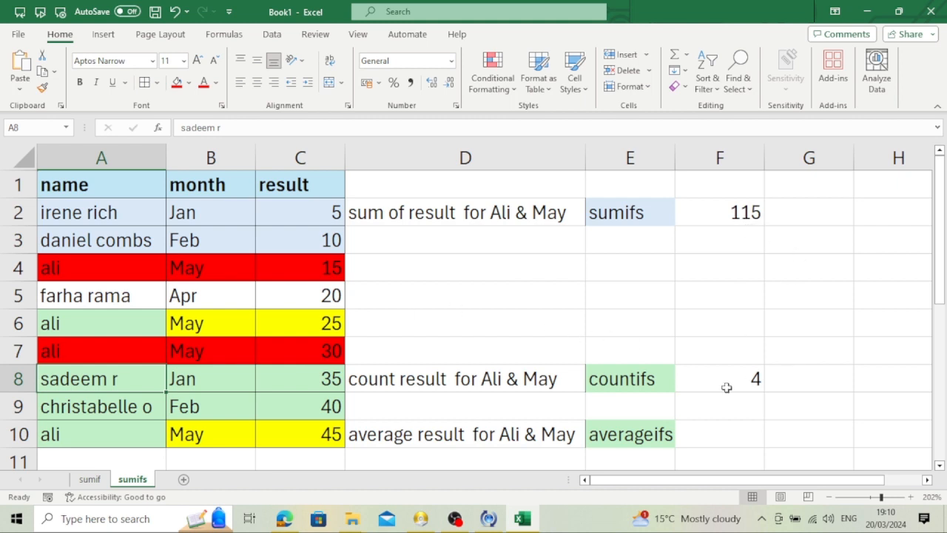
- Start an AVERAGEIFS formula in F10 with the results C2:C10 as the average range
{"action": "left_click", "coordinate": [707, 439]}
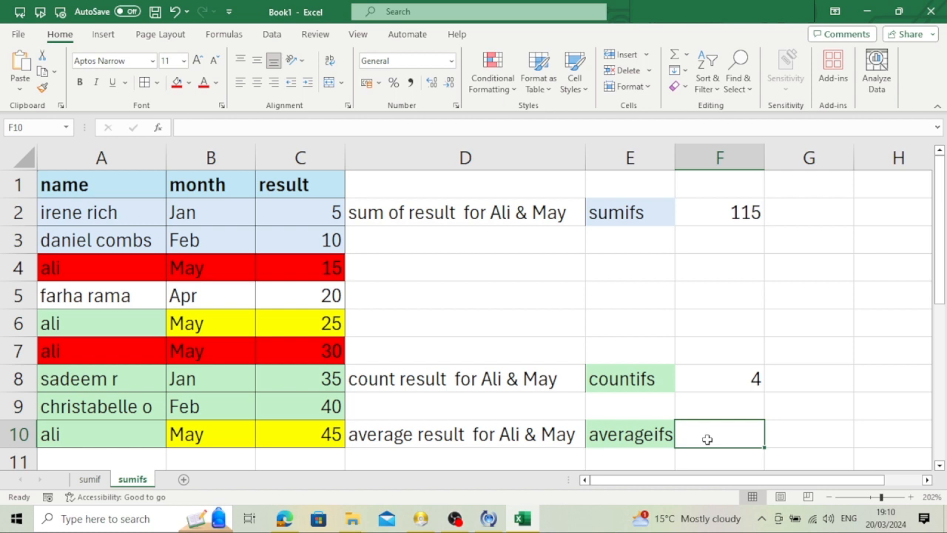
{"action": "type", "text": "="}
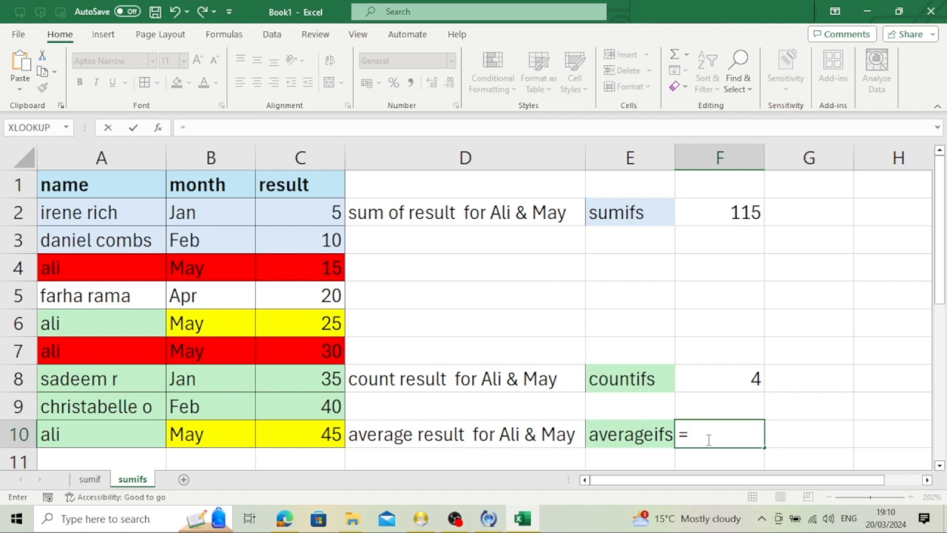
{"action": "type", "text": "ave"}
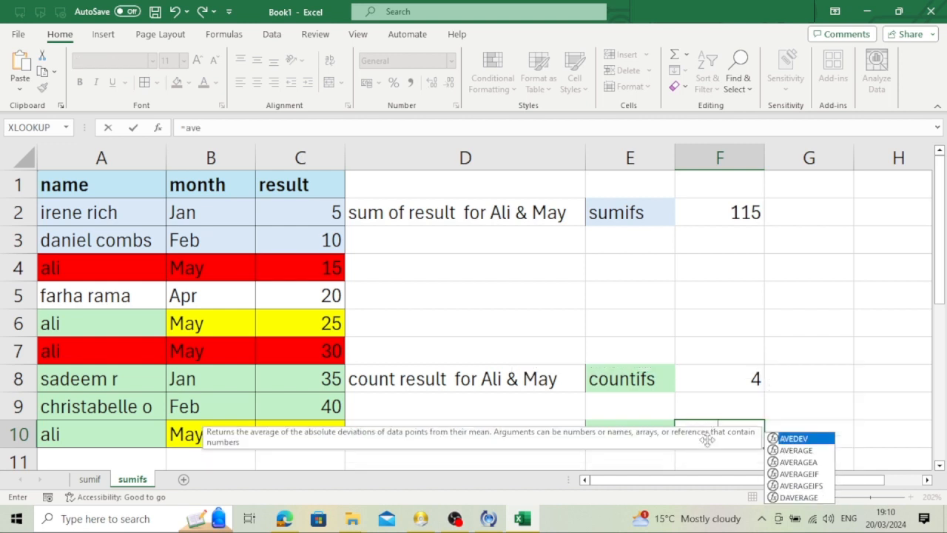
{"action": "type", "text": "rage"}
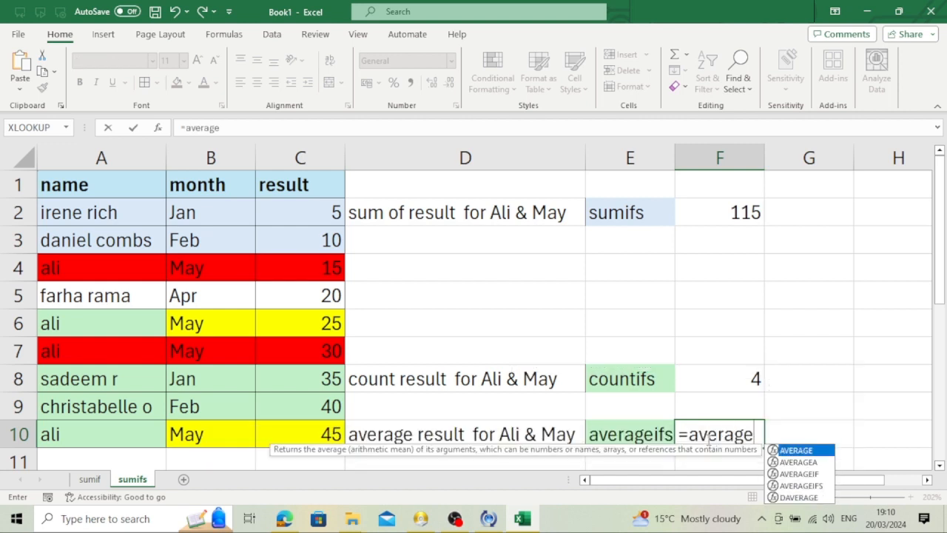
{"action": "type", "text": "ifs("}
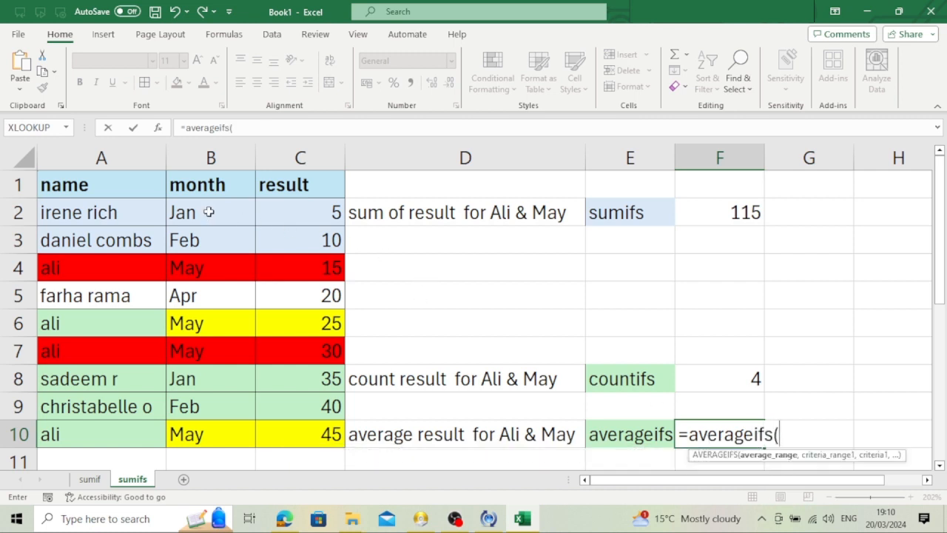
{"action": "left_click_drag", "start_coordinate": [209, 212], "coordinate": [235, 428]}
{"action": "left_click_drag", "start_coordinate": [317, 213], "coordinate": [329, 430]}
{"action": "type", "text": ","}
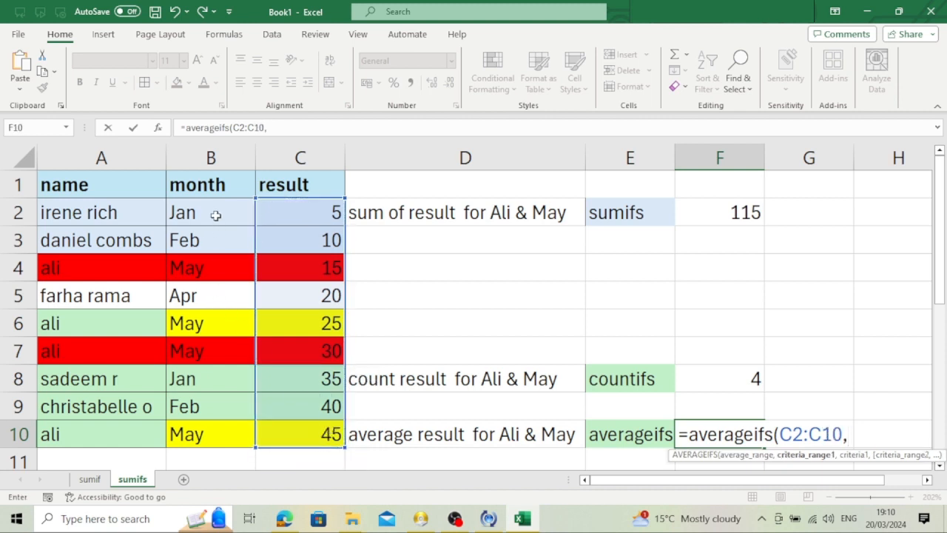
- Add the months B2:B10 as the first criteria range of the AVERAGEIFS formula, with B4 as its criterion
{"action": "left_click_drag", "start_coordinate": [216, 215], "coordinate": [201, 438]}
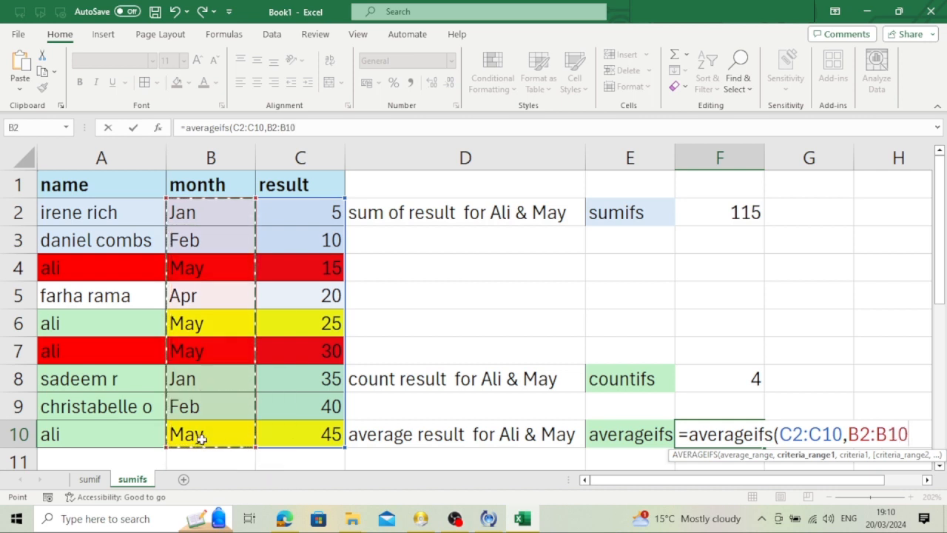
{"action": "type", "text": ","}
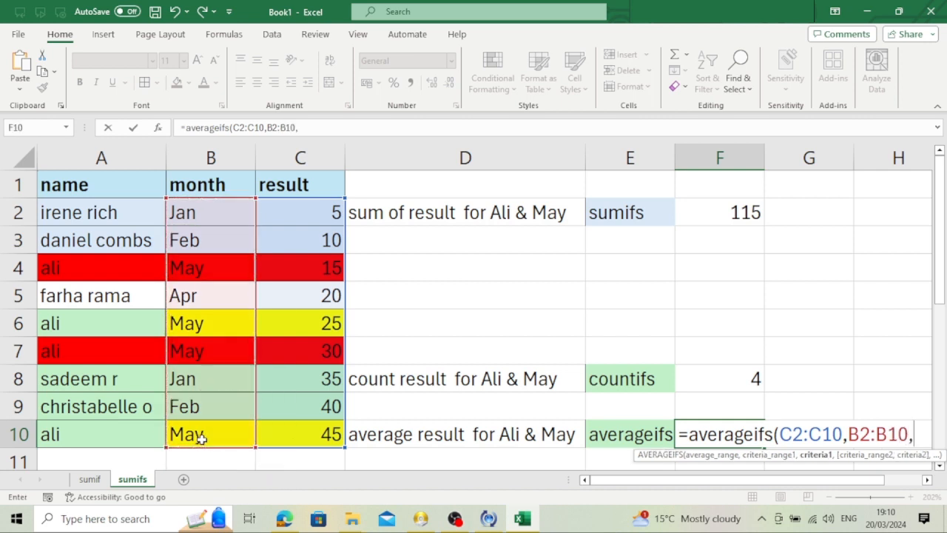
{"action": "left_click", "coordinate": [220, 264]}
{"action": "type", "text": ","}
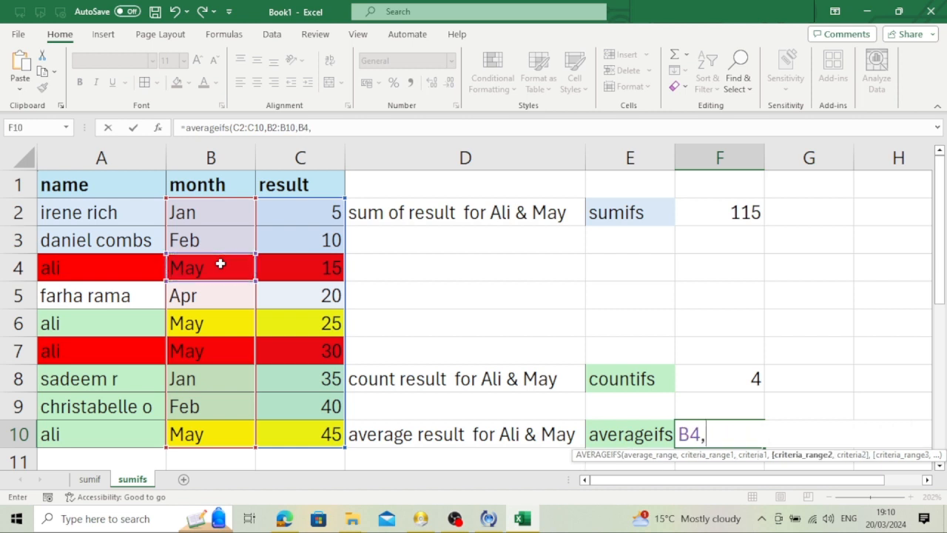
- Add the names A2:A10 as the second criteria range with A4 as its criterion, and complete the AVERAGEIFS formula
{"action": "left_click_drag", "start_coordinate": [76, 216], "coordinate": [74, 438]}
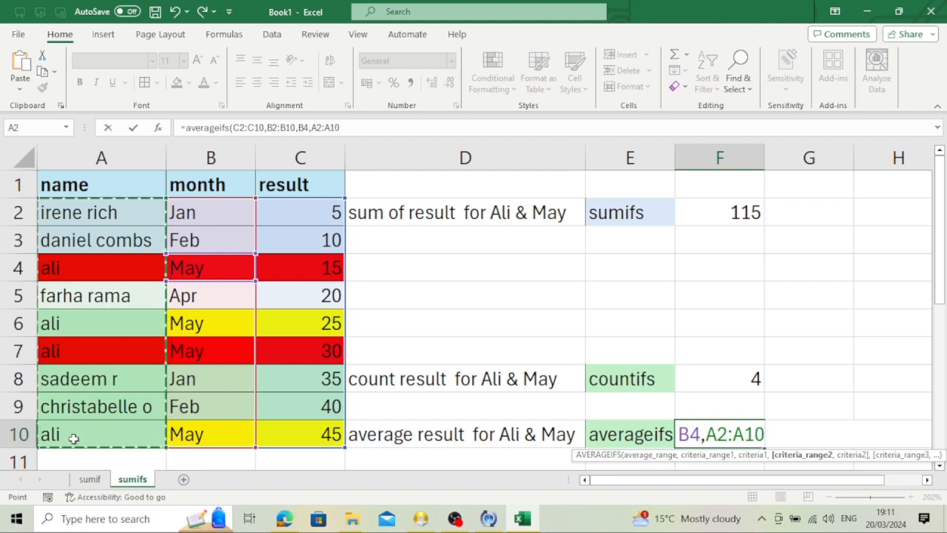
{"action": "type", "text": ","}
{"action": "left_click", "coordinate": [84, 279]}
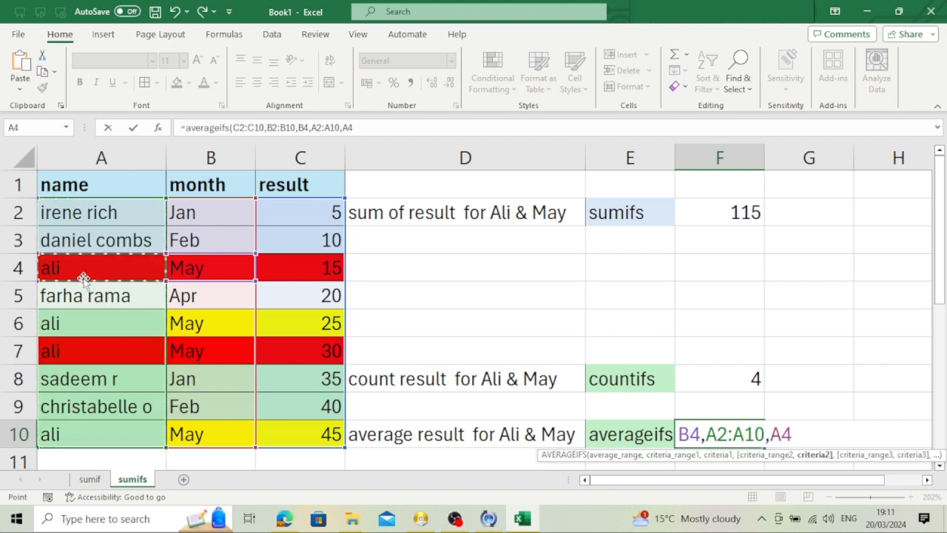
{"action": "type", "text": ")"}
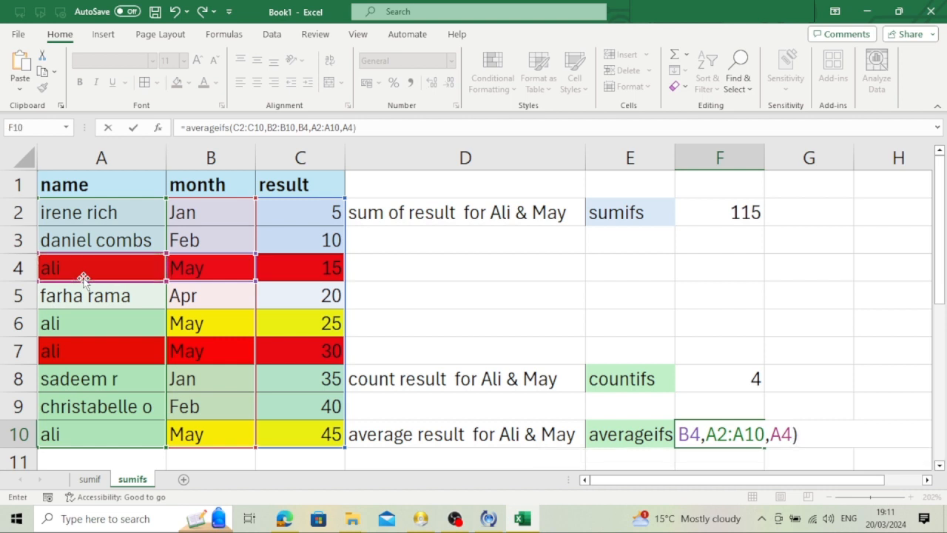
{"action": "key", "text": "Return"}
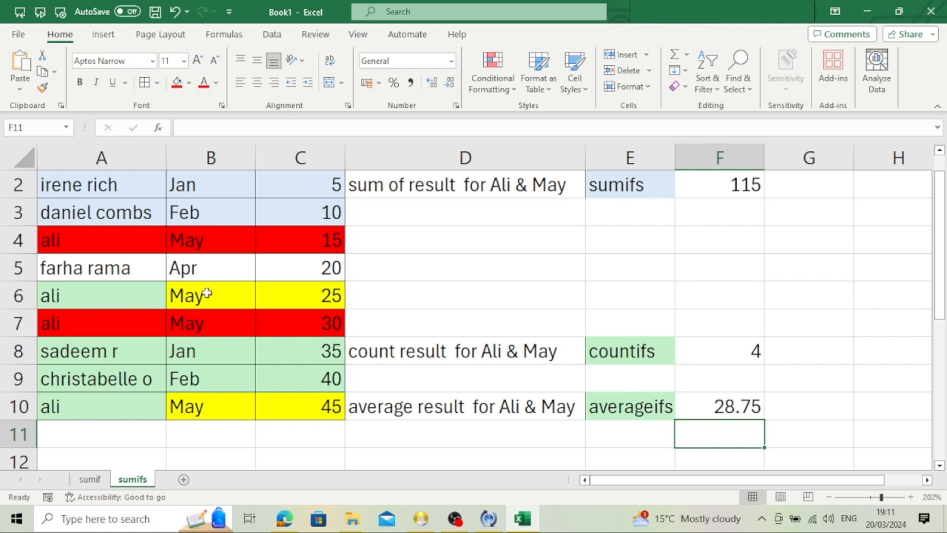
- Enter the original, non-matching name in A7 again in place of the test name
{"action": "left_click", "coordinate": [102, 326]}
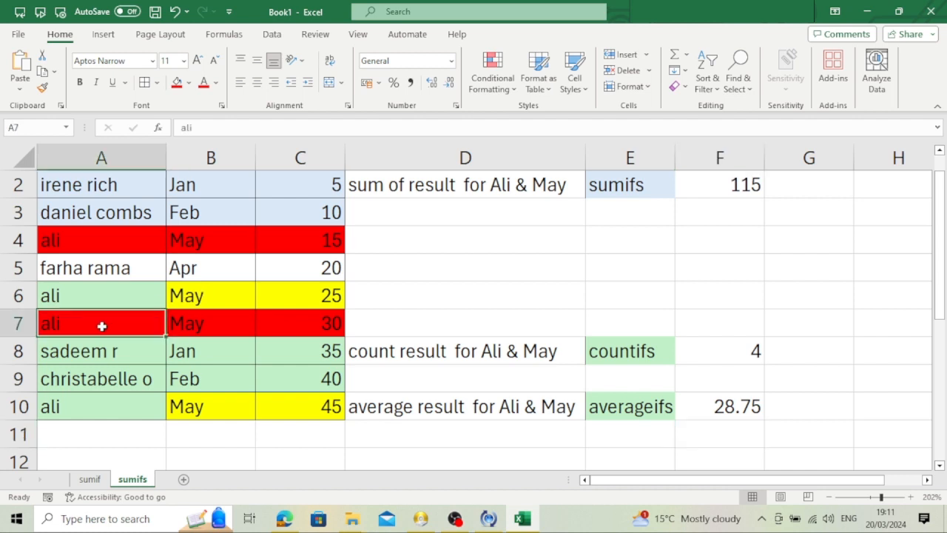
{"action": "type", "text": "lind"}
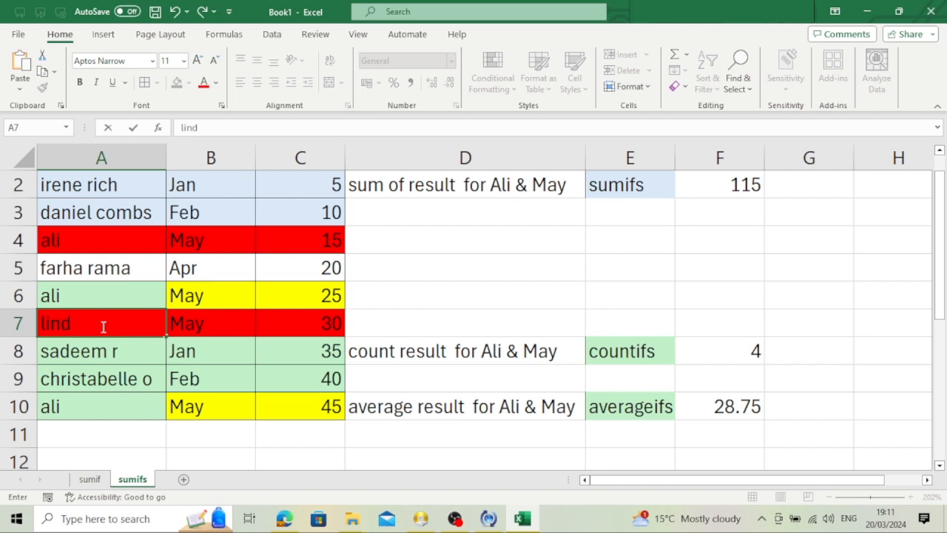
{"action": "type", "text": "say k"}
{"action": "left_click", "coordinate": [183, 326]}
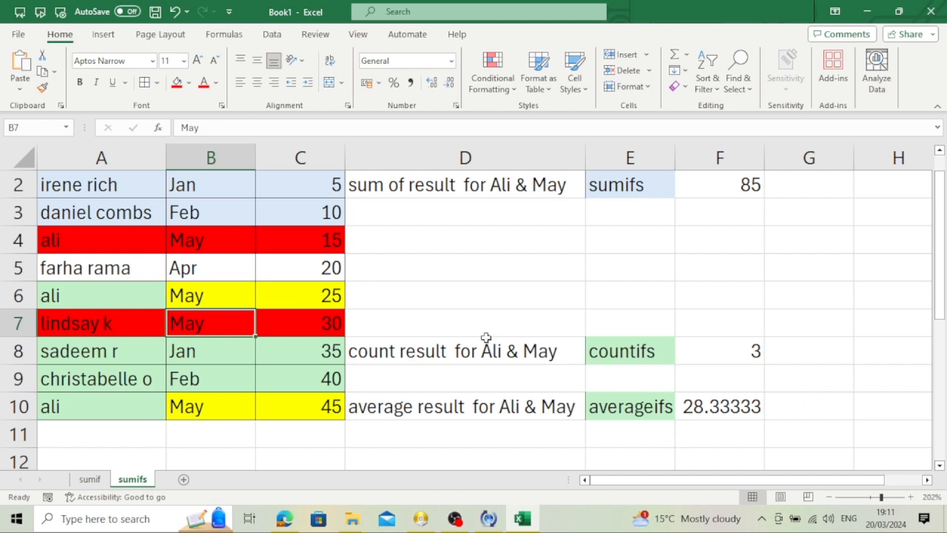
- Change the month in B4 to Mar to test the SUMIFS, COUNTIFS and AVERAGEIFS formulas
{"action": "double_click", "coordinate": [65, 240]}
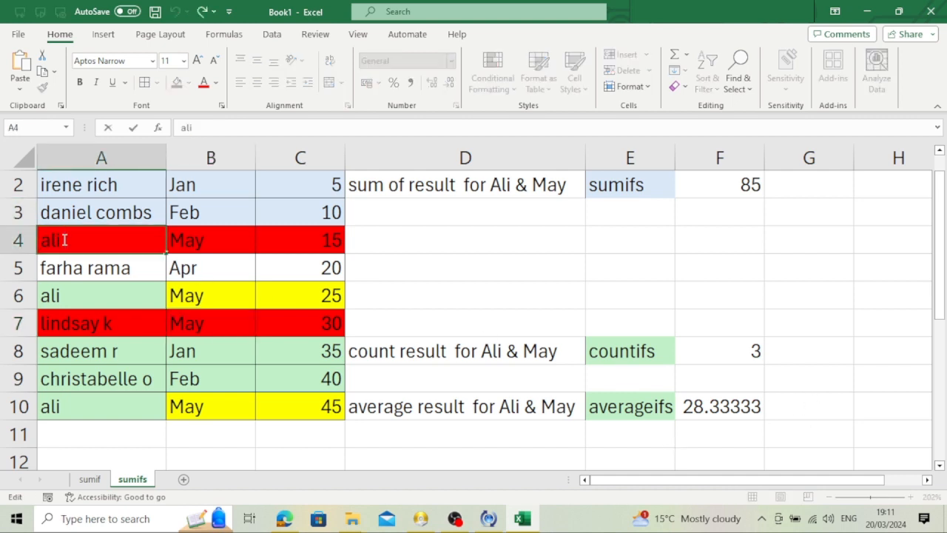
{"action": "double_click", "coordinate": [208, 246]}
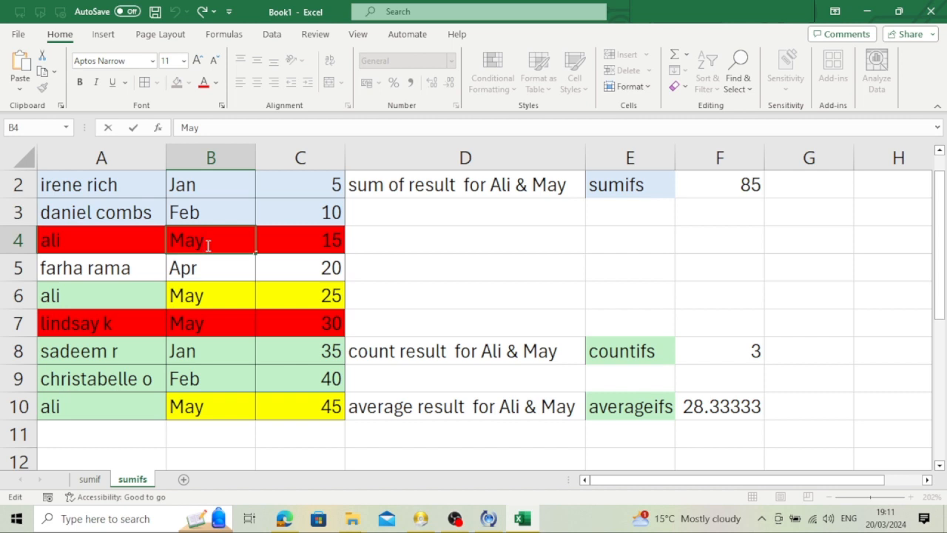
{"action": "key", "text": "BackSpace"}
{"action": "type", "text": "r"}
{"action": "key", "text": "Return"}
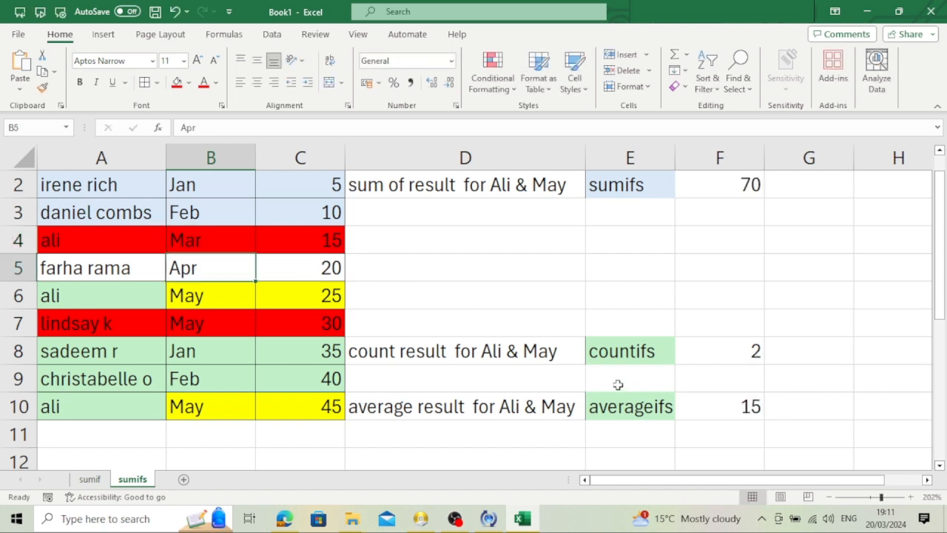
- Compare the matching May results in C6 and C10 with the sum, count and average formula results
{"action": "left_click", "coordinate": [320, 303]}
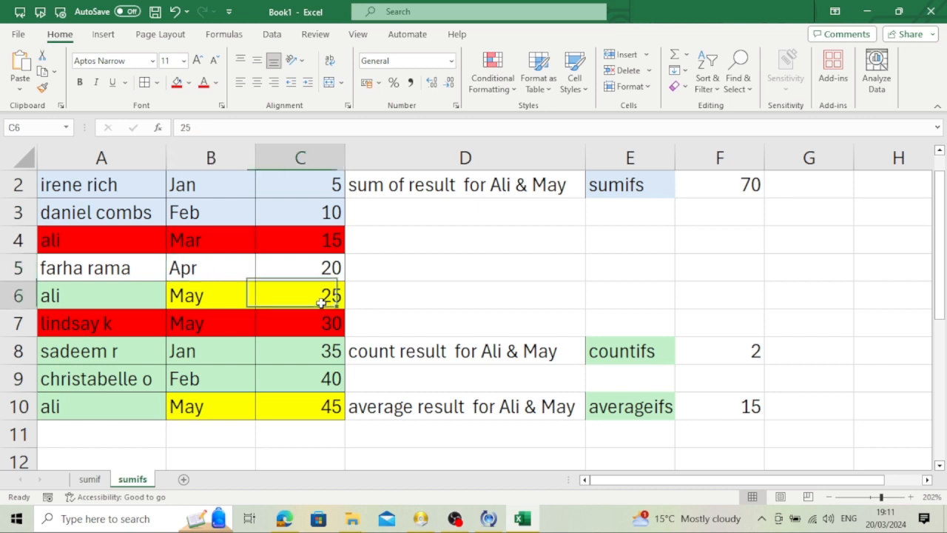
{"action": "left_click", "coordinate": [328, 409]}
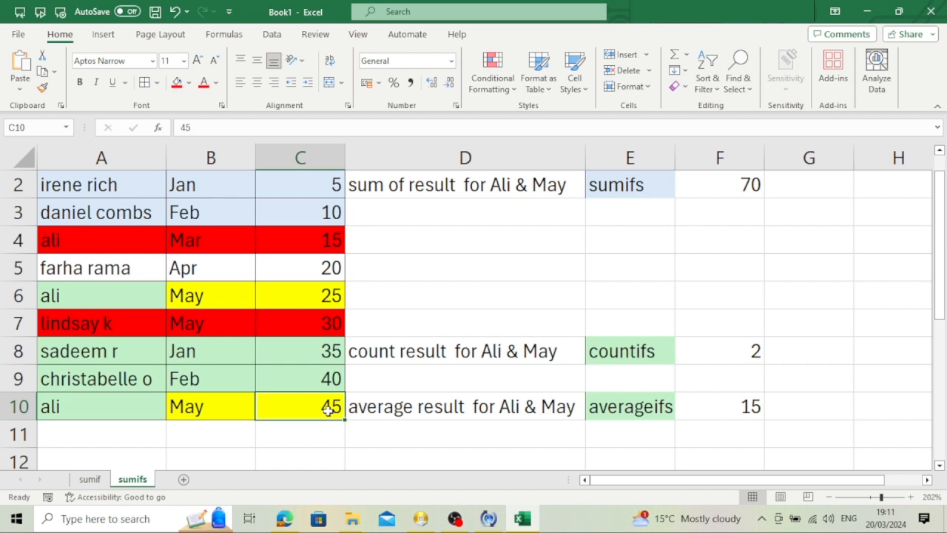
{"action": "left_click", "coordinate": [327, 298]}
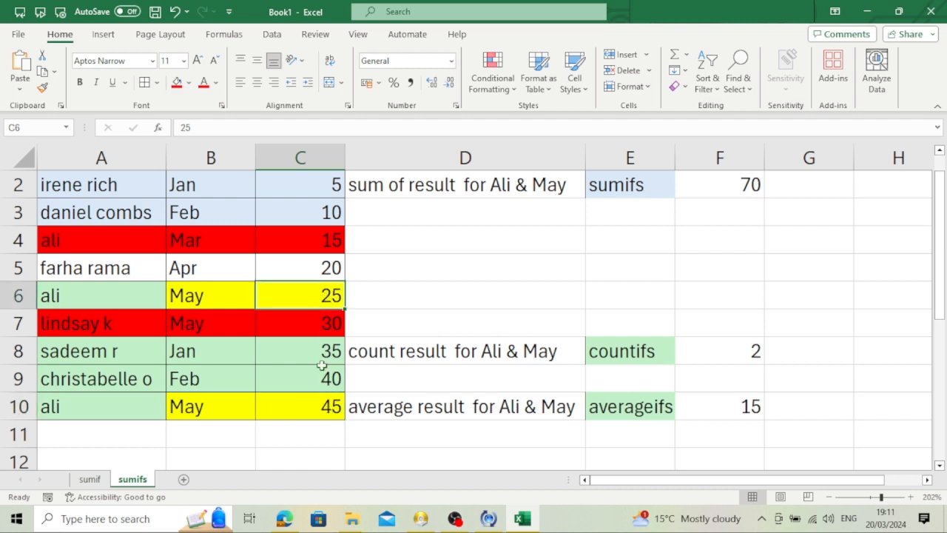
{"action": "left_click", "coordinate": [319, 404]}
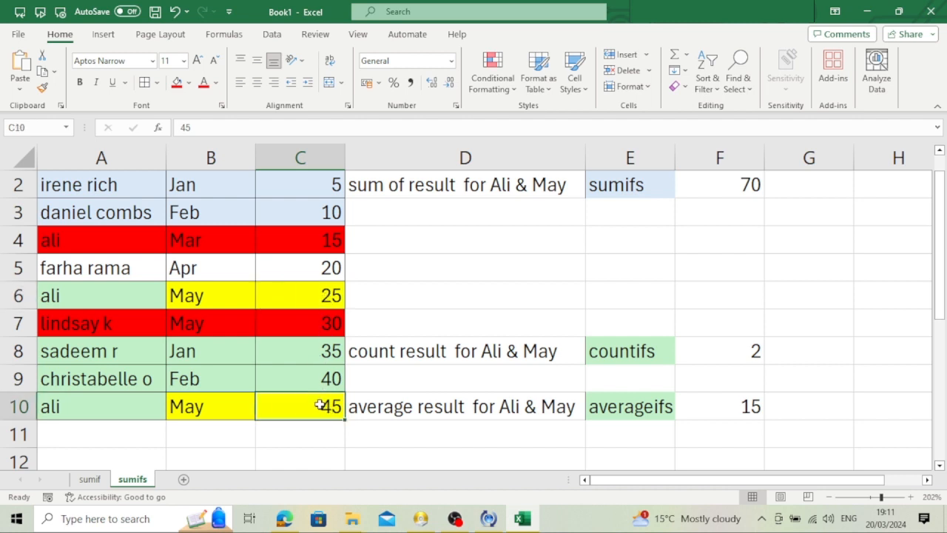